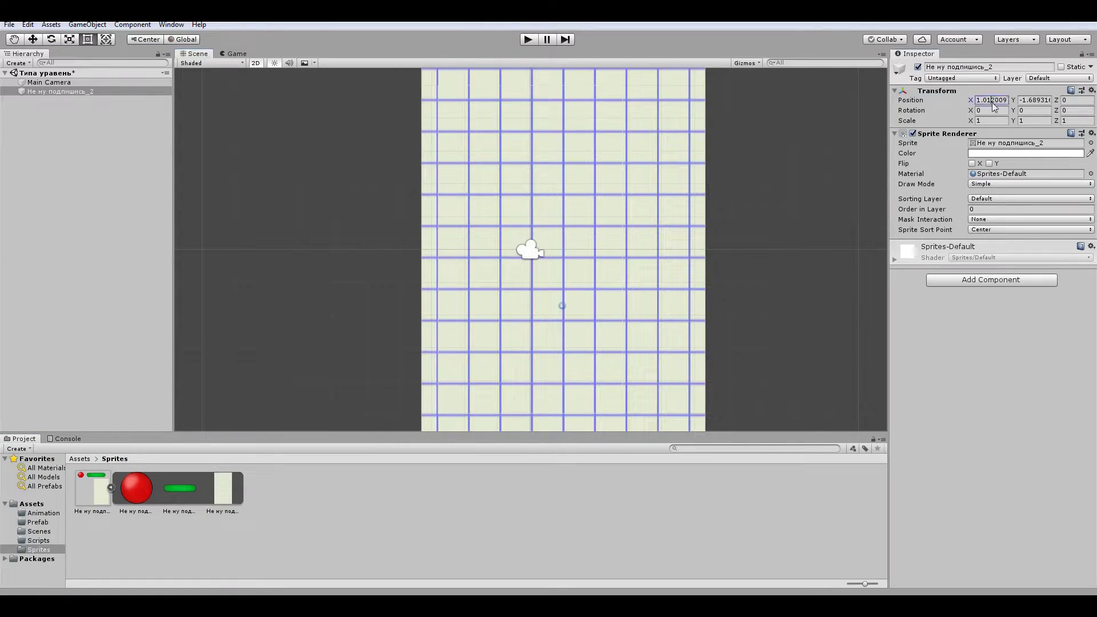
- Centre the grid background at position 0,0 and narrow its X scale to 0.64
{"action": "left_click", "coordinate": [993, 100]}
{"action": "type", "text": "0"}
{"action": "key", "text": "Tab"}
{"action": "type", "text": "0"}
{"action": "left_click", "coordinate": [997, 122]}
{"action": "type", "text": "0"}
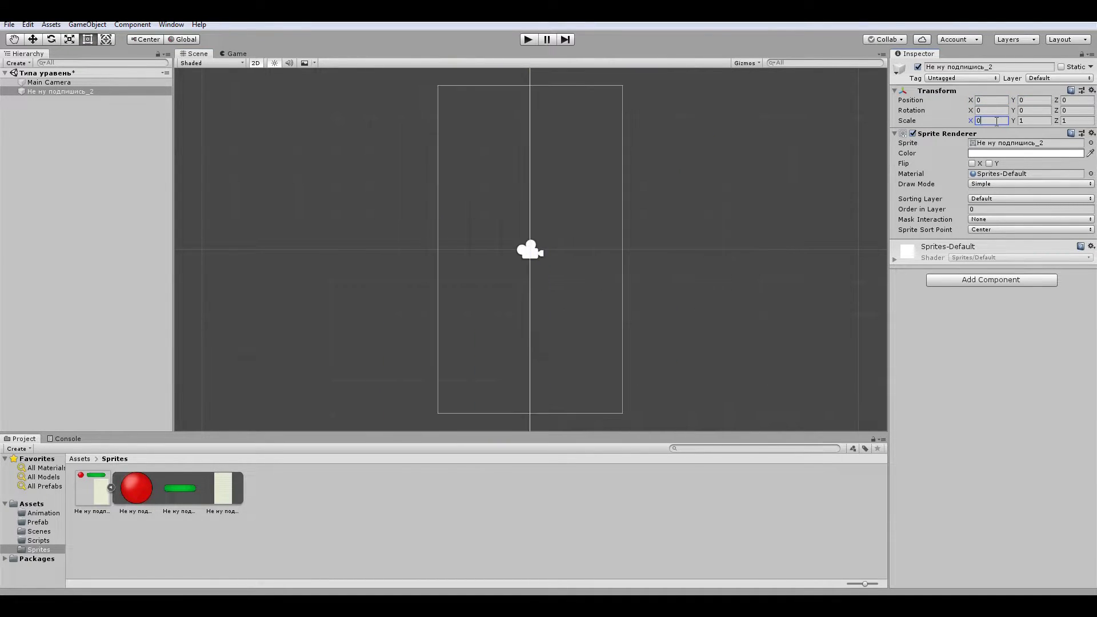
{"action": "type", "text": ".64"}
{"action": "key", "text": "Tab"}
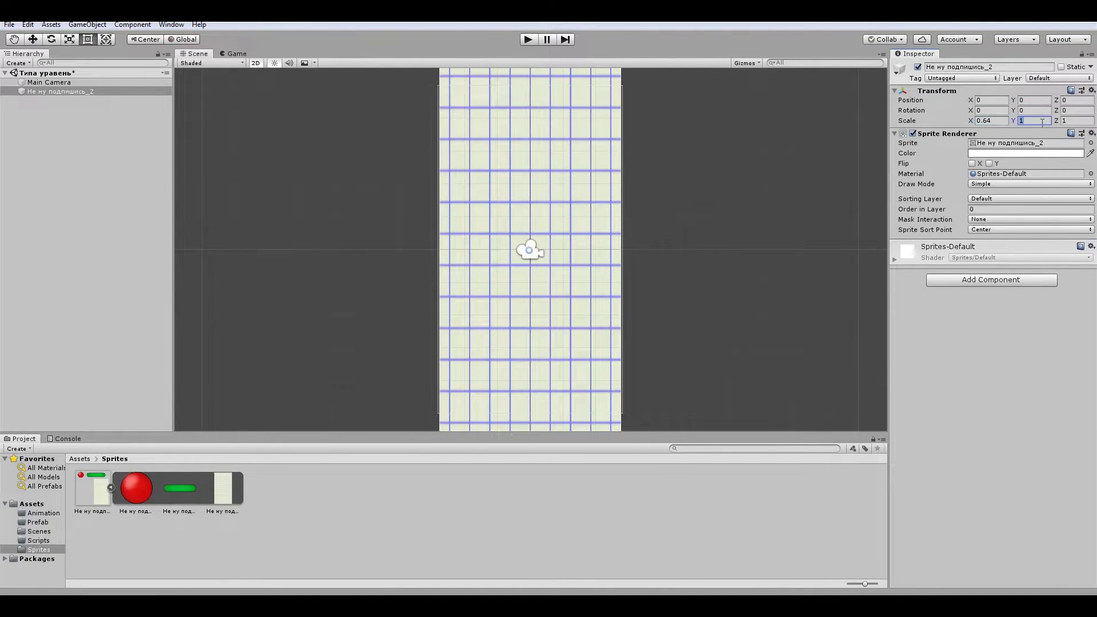
{"action": "type", "text": "0.6"}
{"action": "key", "text": "BackSpace"}
{"action": "type", "text": "8"}
{"action": "left_click", "coordinate": [226, 501]}
- Place the green platform sprite in the scene, scaled to 0.2 at position 0,-1
{"action": "left_click_drag", "start_coordinate": [179, 489], "coordinate": [494, 297]}
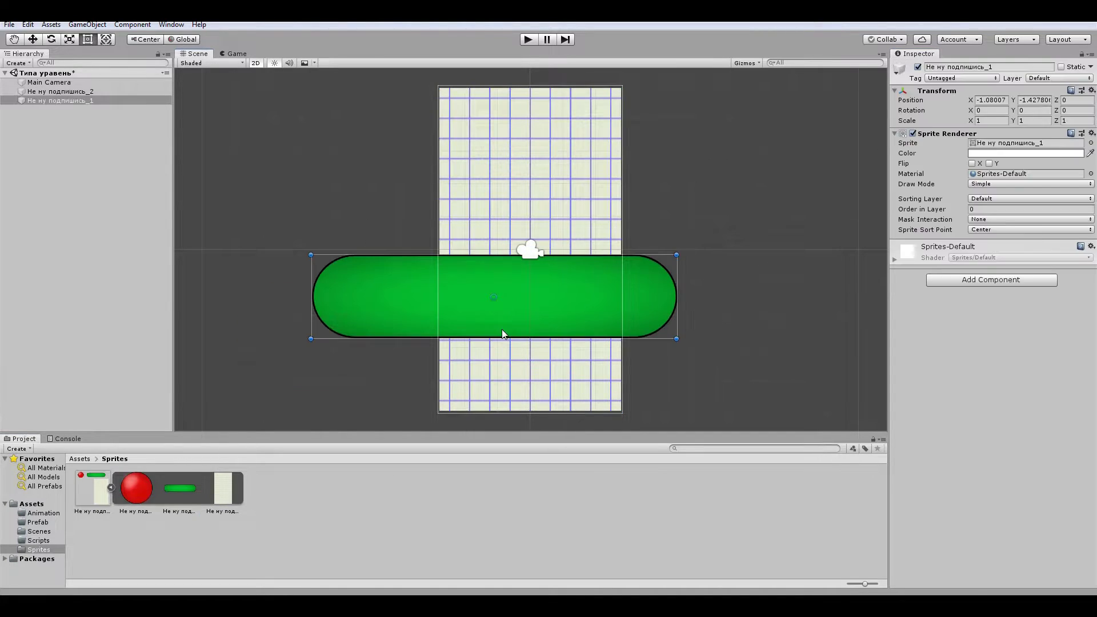
{"action": "left_click", "coordinate": [993, 121]}
{"action": "type", "text": "0.2"}
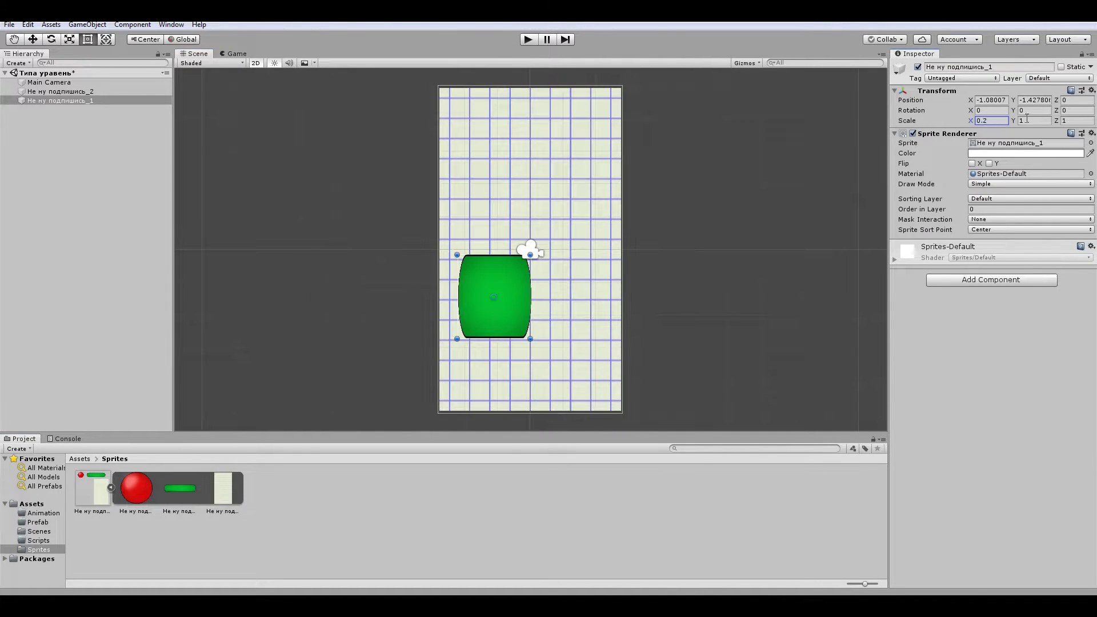
{"action": "key", "text": "Tab"}
{"action": "type", "text": "0.2"}
{"action": "left_click", "coordinate": [992, 100]}
{"action": "type", "text": "0"}
{"action": "left_click", "coordinate": [1035, 100]}
{"action": "type", "text": "-1"}
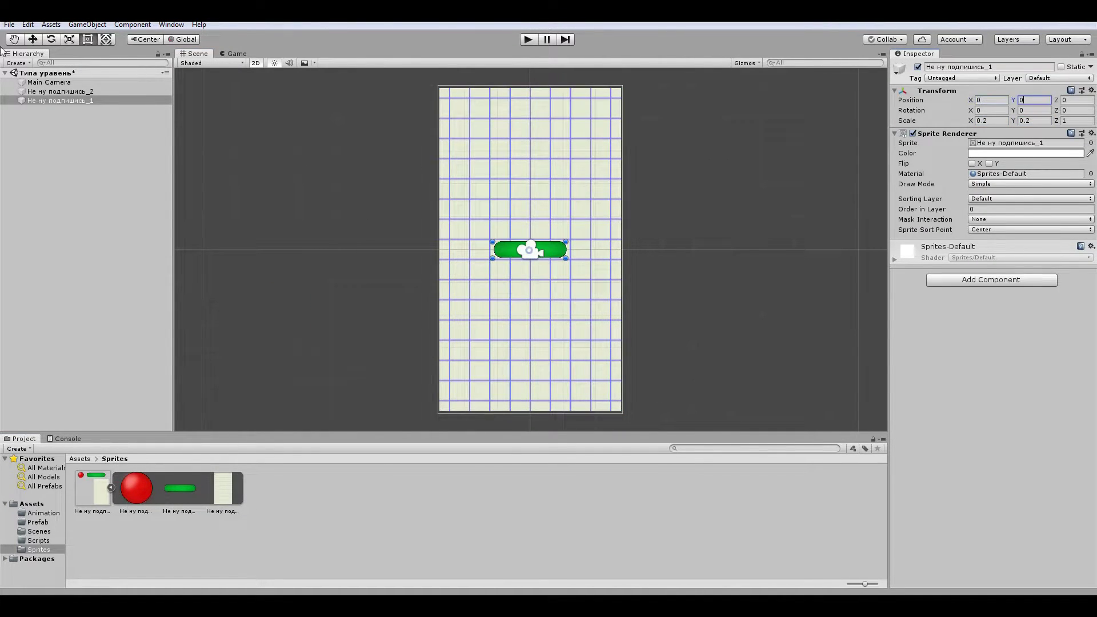
{"action": "key", "text": "Return"}
- Place the red ball sprite in the scene, scaled to 0.2 at position 0,0
{"action": "left_click", "coordinate": [33, 39]}
{"action": "left_click_drag", "start_coordinate": [144, 488], "coordinate": [520, 219]}
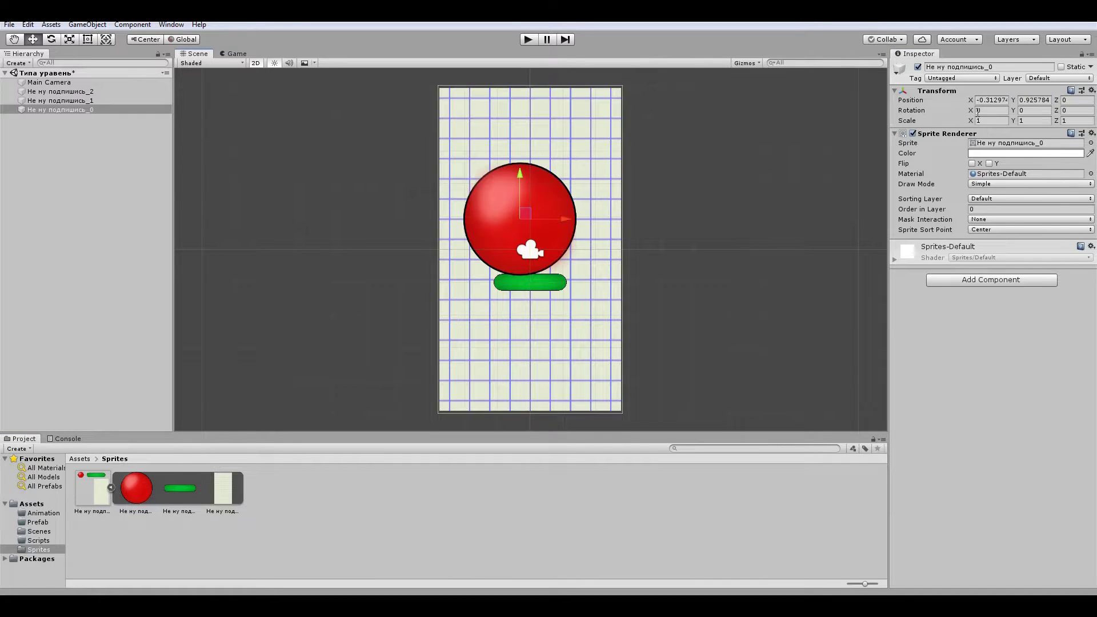
{"action": "left_click", "coordinate": [999, 122]}
{"action": "type", "text": "1/5"}
{"action": "left_click", "coordinate": [1038, 122]}
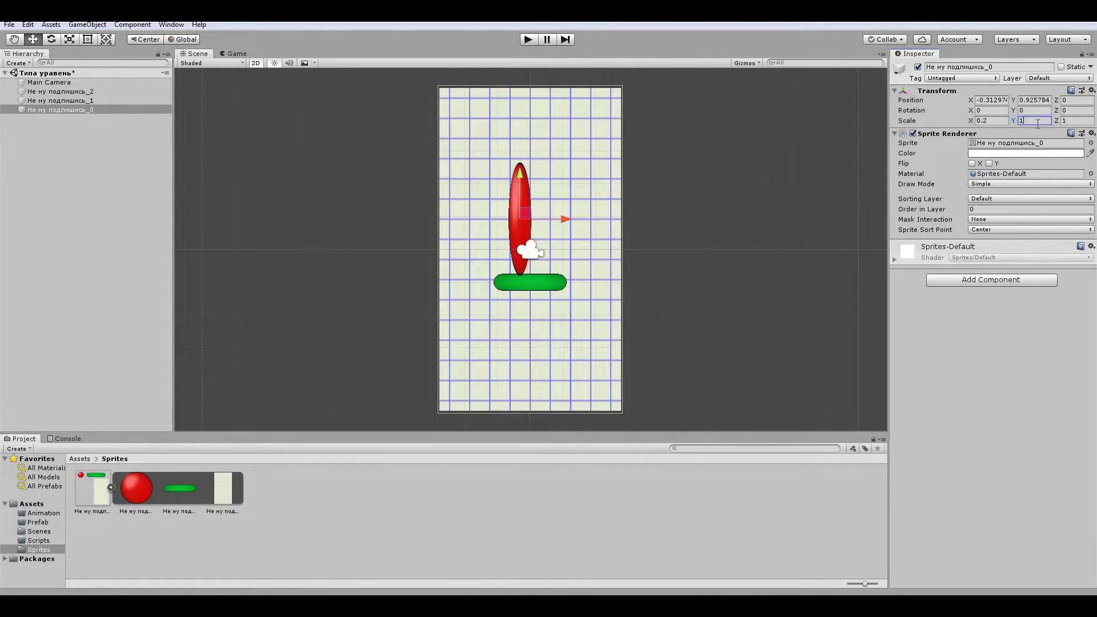
{"action": "type", "text": "5"}
{"action": "key", "text": "Return"}
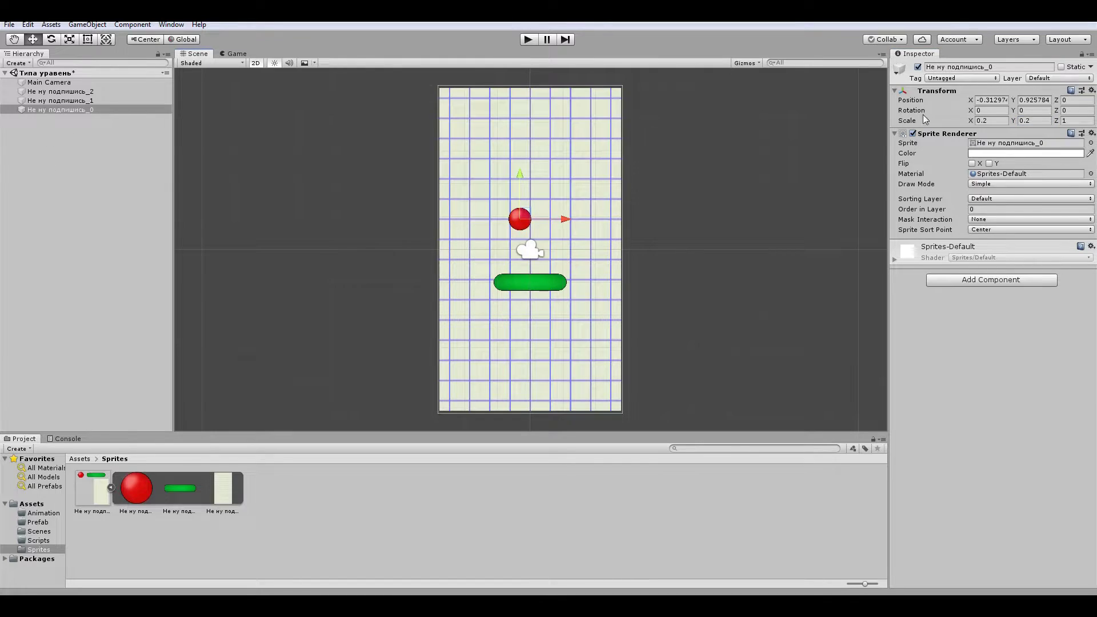
{"action": "left_click", "coordinate": [978, 100]}
{"action": "key", "text": "Delete"}
{"action": "double_click", "coordinate": [1035, 100]}
{"action": "type", "text": "0"}
{"action": "double_click", "coordinate": [991, 100]}
{"action": "type", "text": "0"}
{"action": "left_click", "coordinate": [102, 117]}
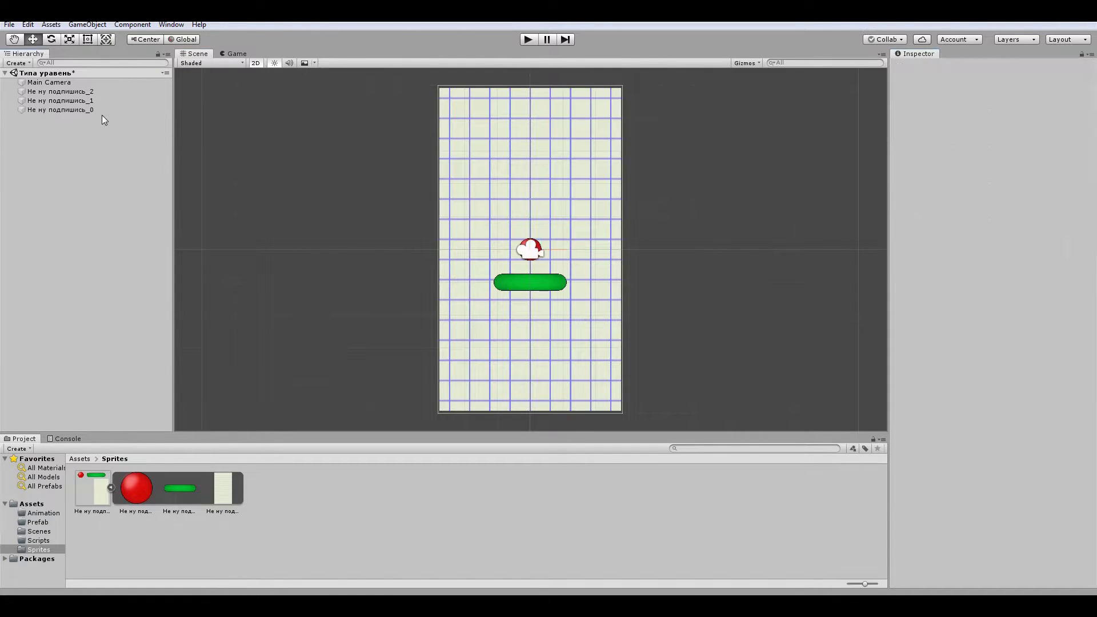
{"action": "double_click", "coordinate": [104, 110]}
- Give the ball a Box Collider 2D and a Rigidbody 2D with chosen interpolation and collision detection
{"action": "left_click", "coordinate": [990, 283]}
{"action": "type", "text": "bo"}
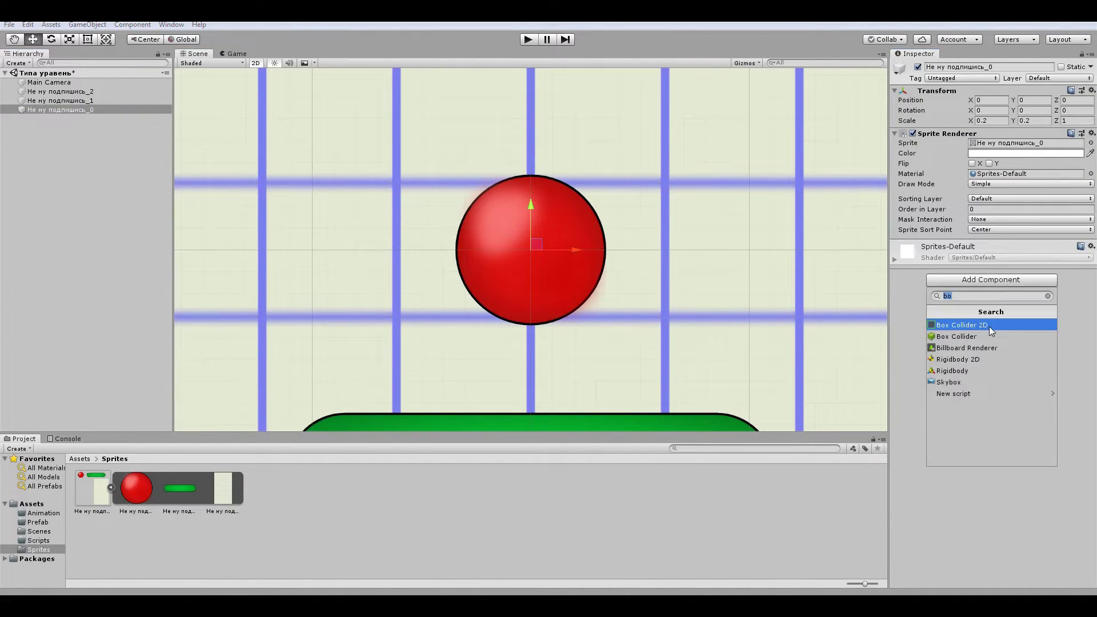
{"action": "left_click", "coordinate": [989, 327]}
{"action": "left_click", "coordinate": [998, 404]}
{"action": "left_click", "coordinate": [980, 492]}
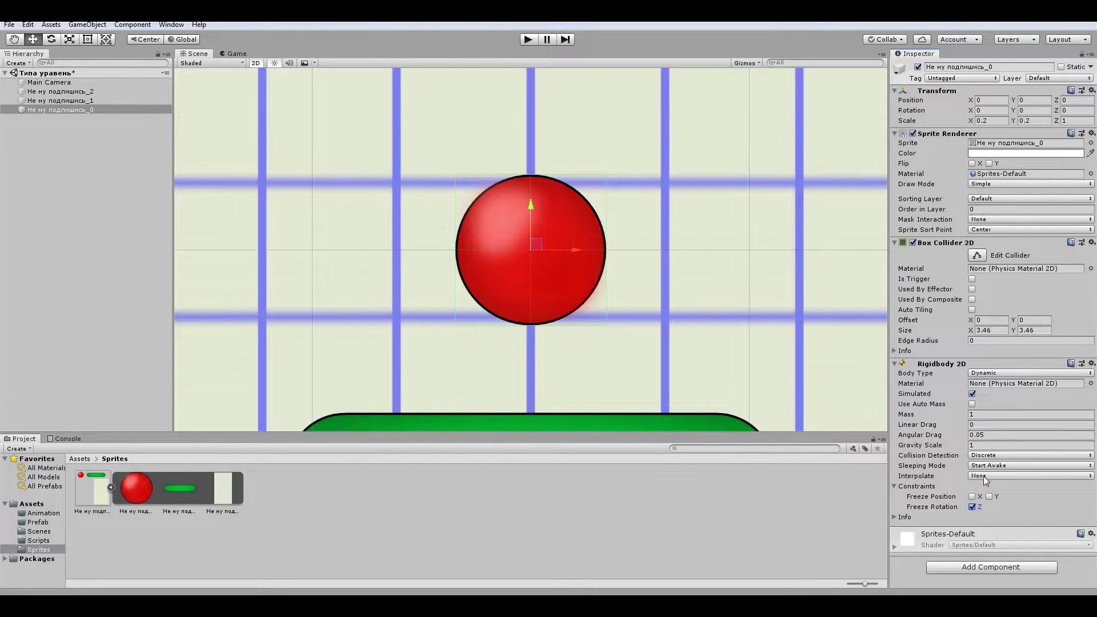
{"action": "left_click", "coordinate": [986, 476]}
{"action": "left_click", "coordinate": [997, 496]}
{"action": "left_click", "coordinate": [997, 455]}
{"action": "left_click", "coordinate": [999, 478]}
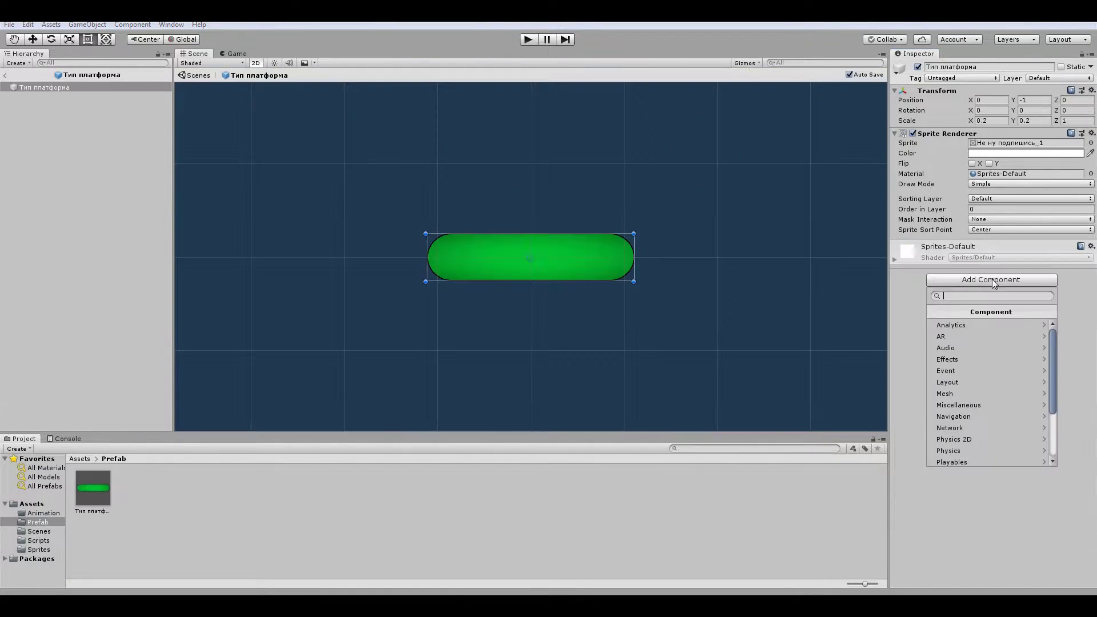
- Give the platform a Platform Effector 2D, an effector-used Box Collider 2D and the Ground tag
{"action": "type", "text": "platform"}
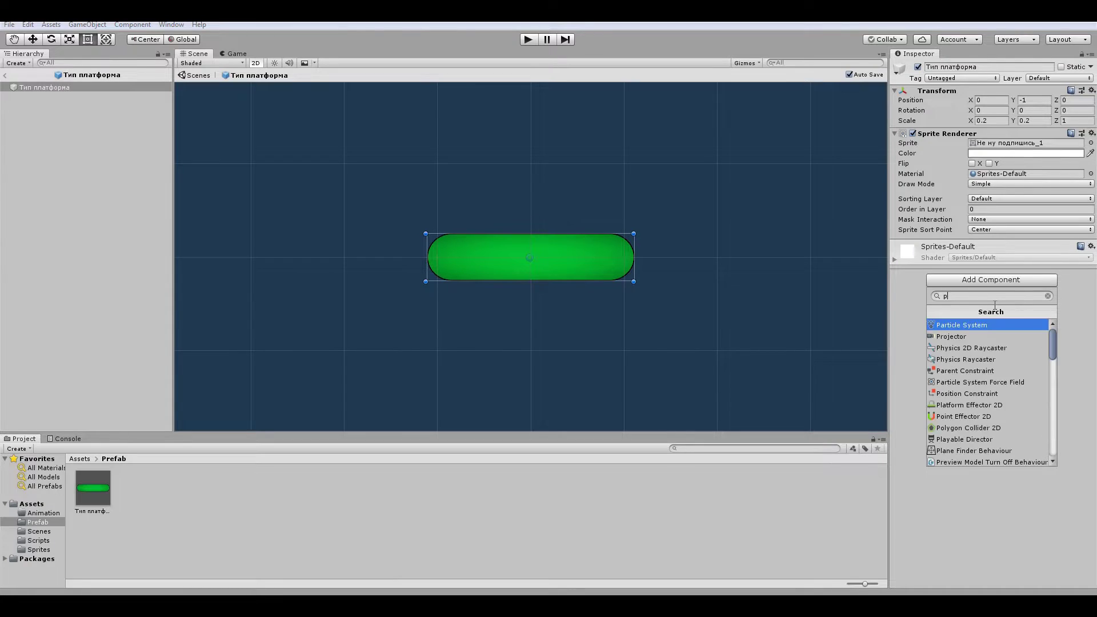
{"action": "key", "text": "Return"}
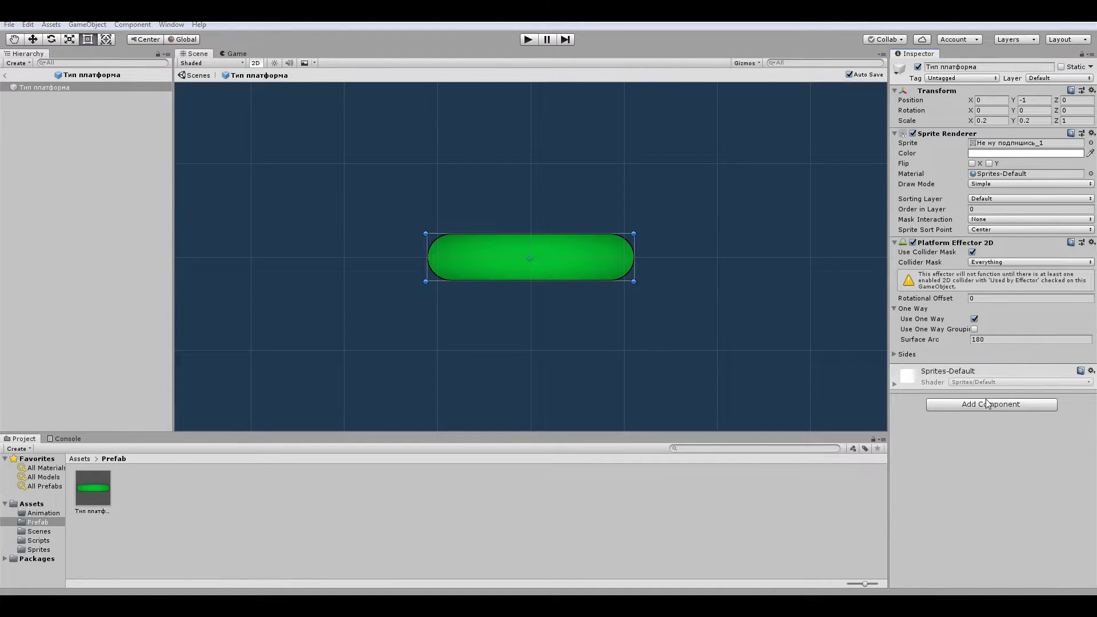
{"action": "left_click", "coordinate": [987, 404]}
{"action": "type", "text": "b"}
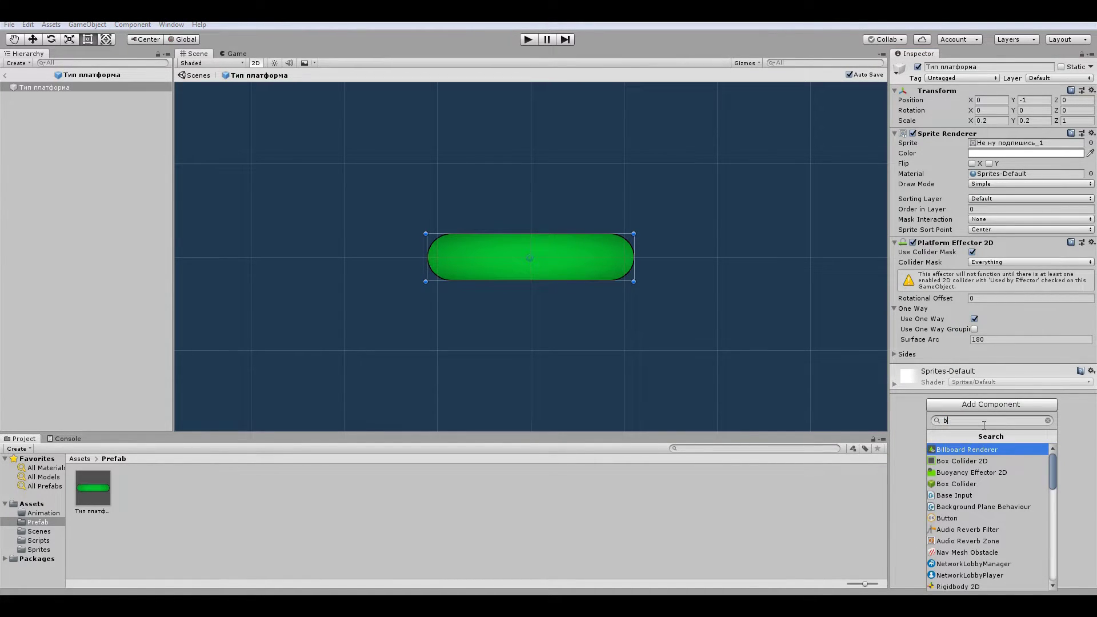
{"action": "type", "text": "o"}
{"action": "left_click", "coordinate": [980, 449]}
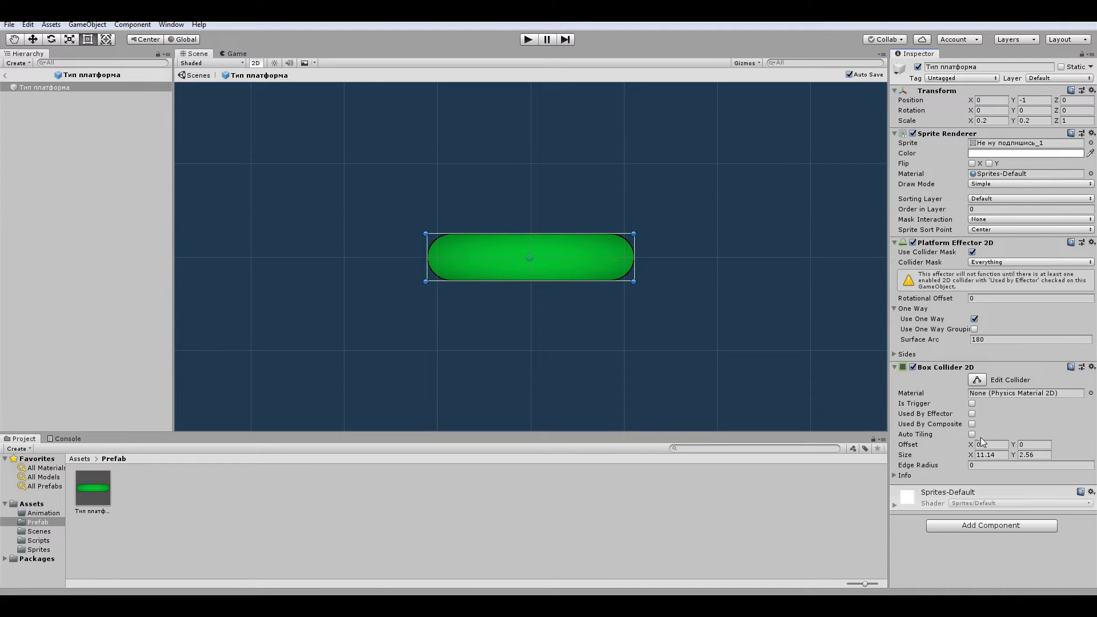
{"action": "left_click", "coordinate": [972, 414]}
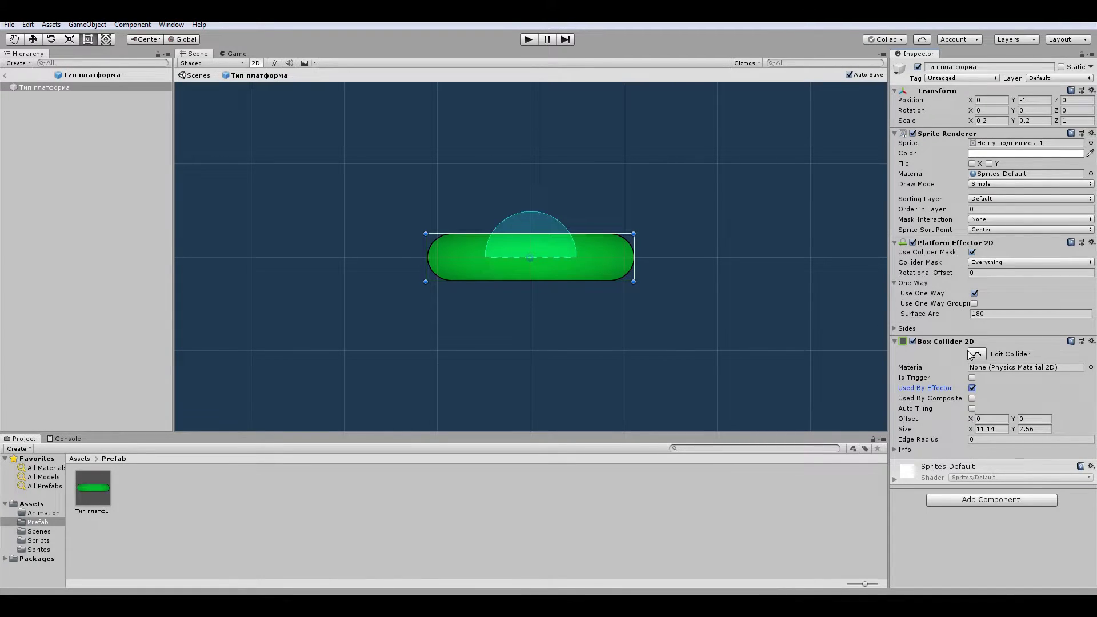
{"action": "left_click", "coordinate": [963, 79]}
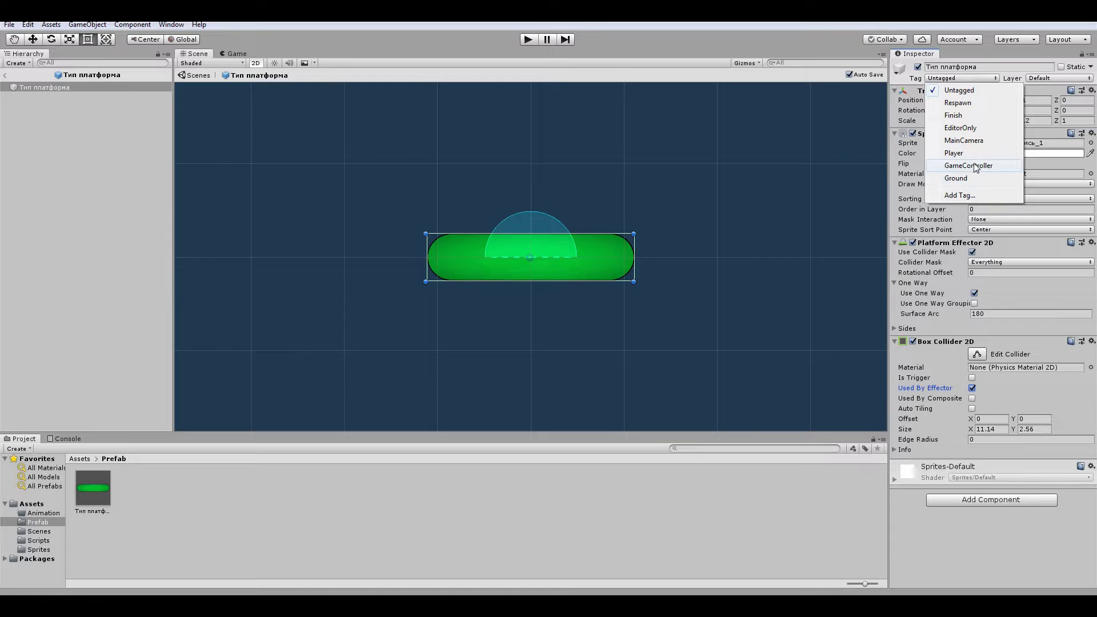
{"action": "left_click", "coordinate": [980, 178]}
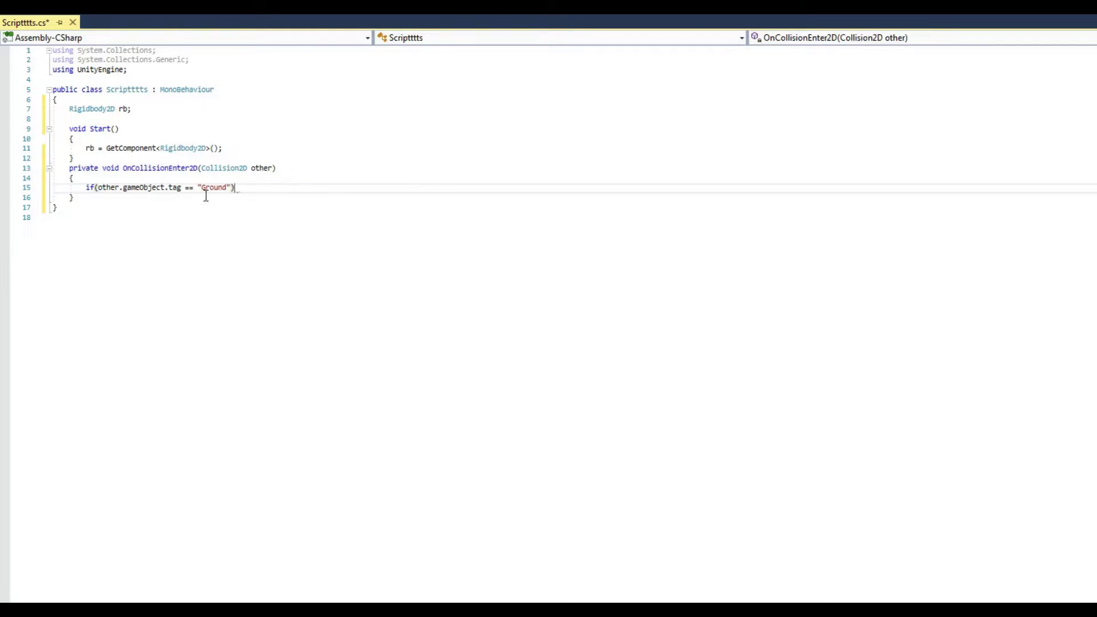
- Add rb.AddForce(transform.up * 5, ForceMode2D.Impulse) on Ground contact, save, and run the game
{"action": "type", "text": "(transform.up * 5, ForceMode2D.Impulse);"}
{"action": "key", "text": "ctrl+s"}
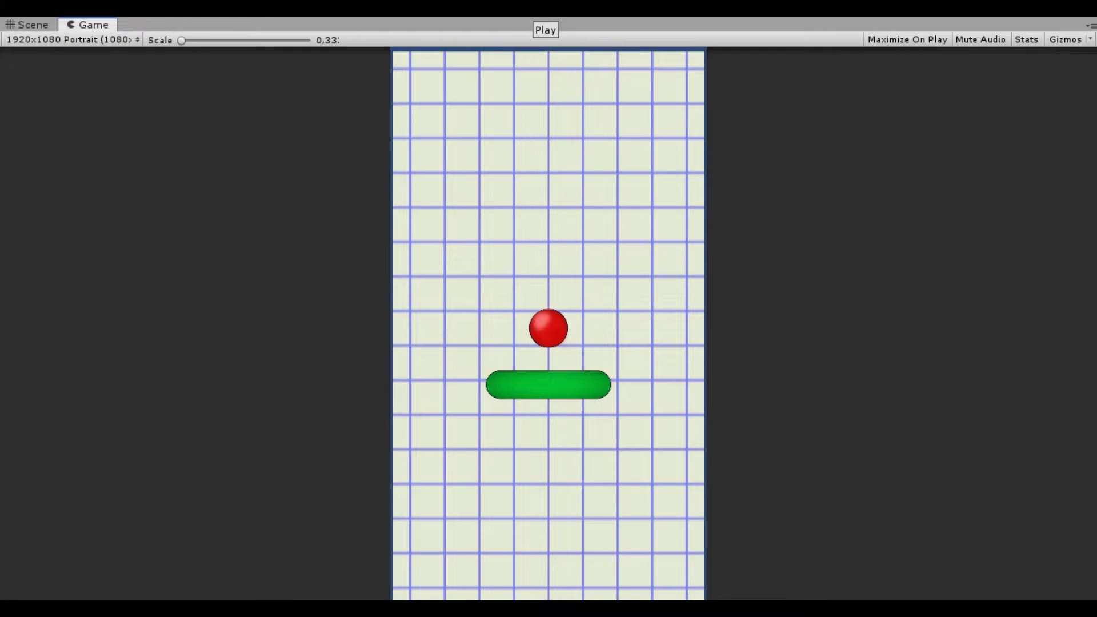
{"action": "left_click", "coordinate": [546, 9]}
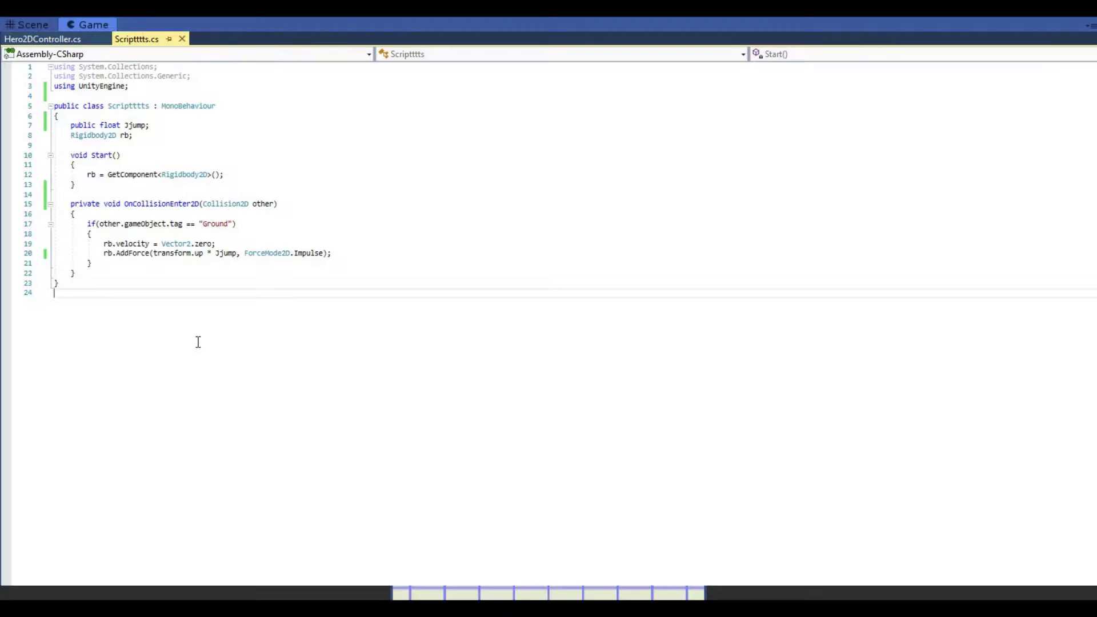
- Add a public float horizontal field to the Scriptttts class
{"action": "left_click", "coordinate": [102, 116]}
{"action": "key", "text": "Return"}
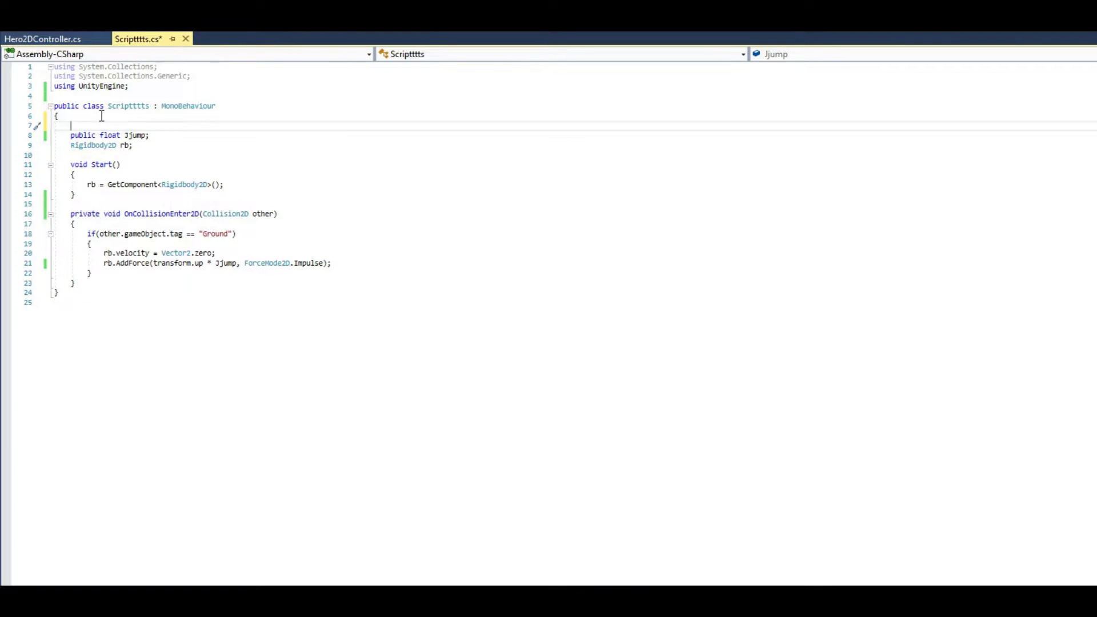
{"action": "type", "text": "pu"}
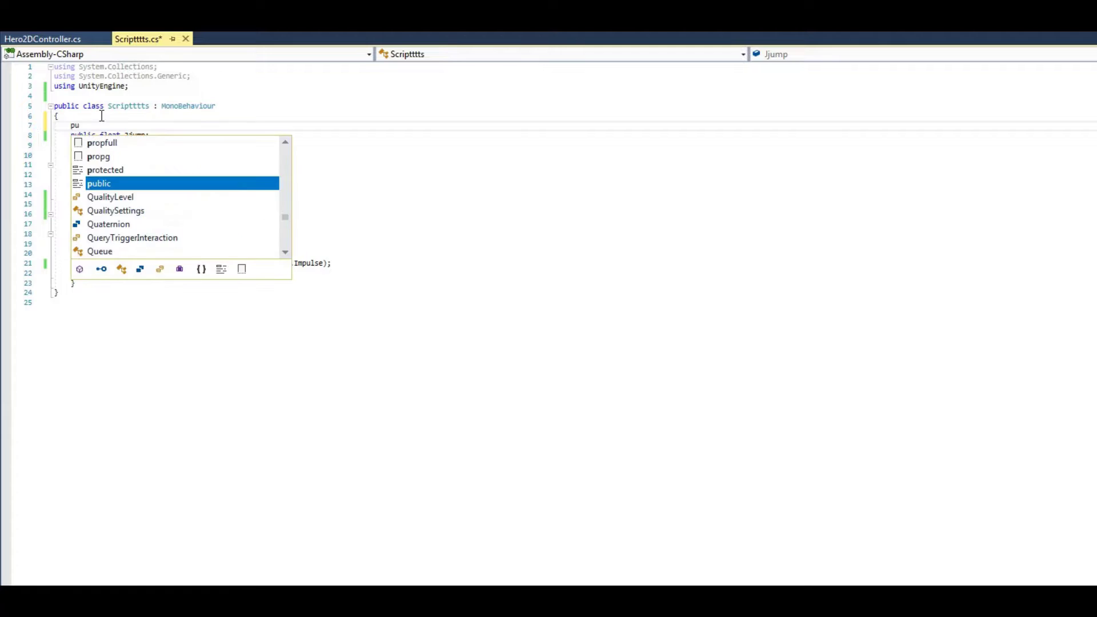
{"action": "type", "text": "blic float horizontal;"}
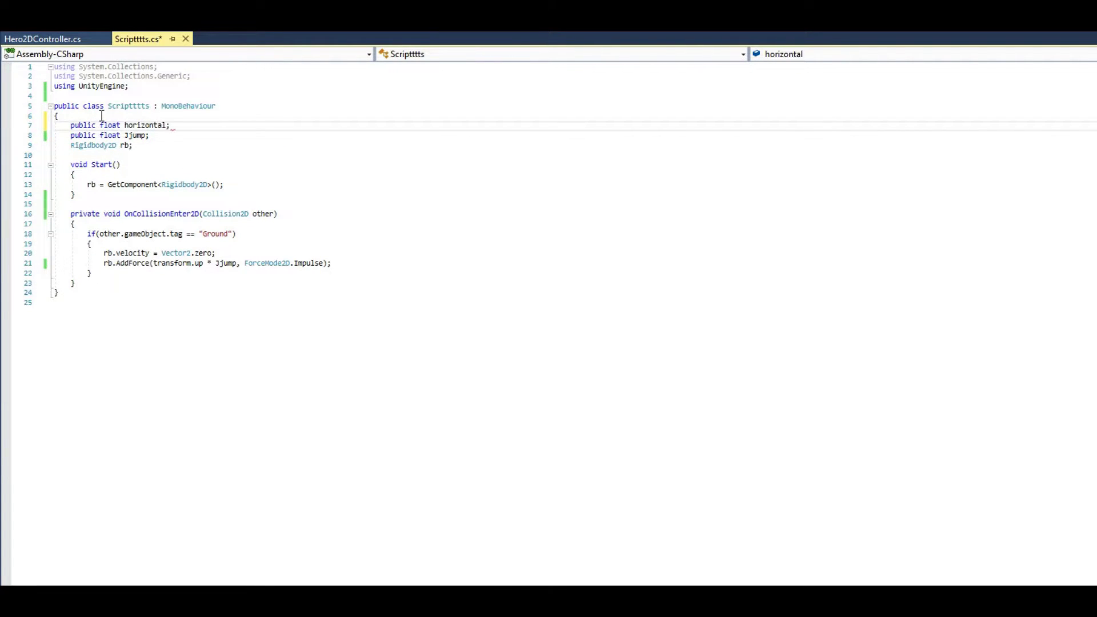
- Add a FixedUpdate with the pasted tilt/Horizontal-axis steering block at speed 35, then run the game
{"action": "left_click", "coordinate": [88, 206]}
{"action": "type", "text": "Fi"}
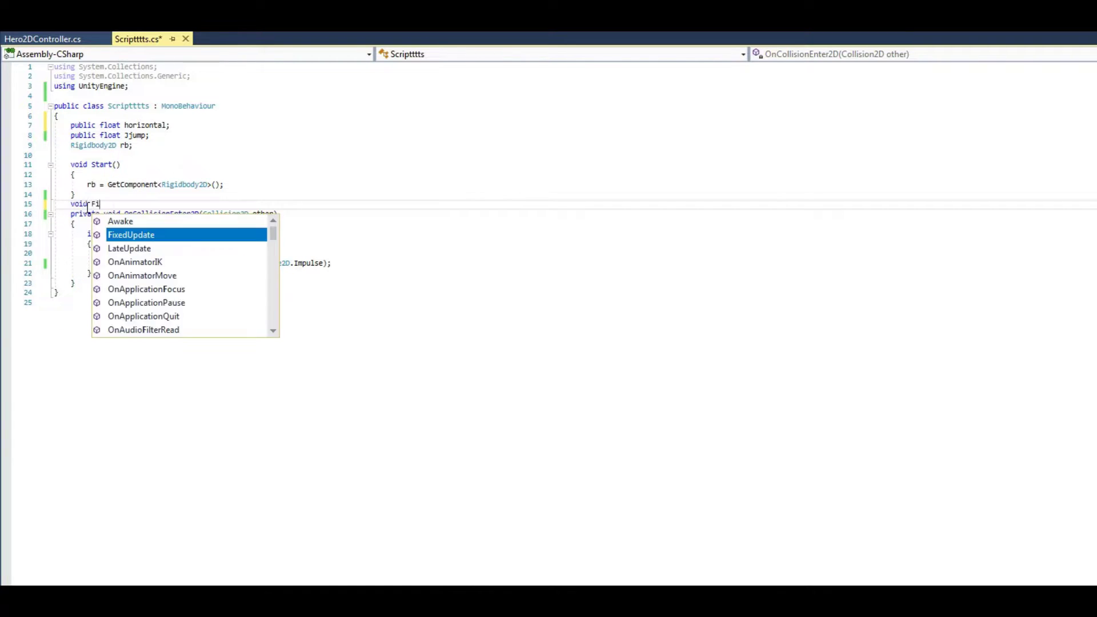
{"action": "key", "text": "Return"}
{"action": "type", "text": "if (Application.platform == RuntimePlatform.Android) {     horizontal = Input.acceleration.x; } else {     horizontal = Input.GetAxis(\"Horizontal\"); } rb.velocity = new Vector2(horizontal * 35f, rb.velocity.y);"}
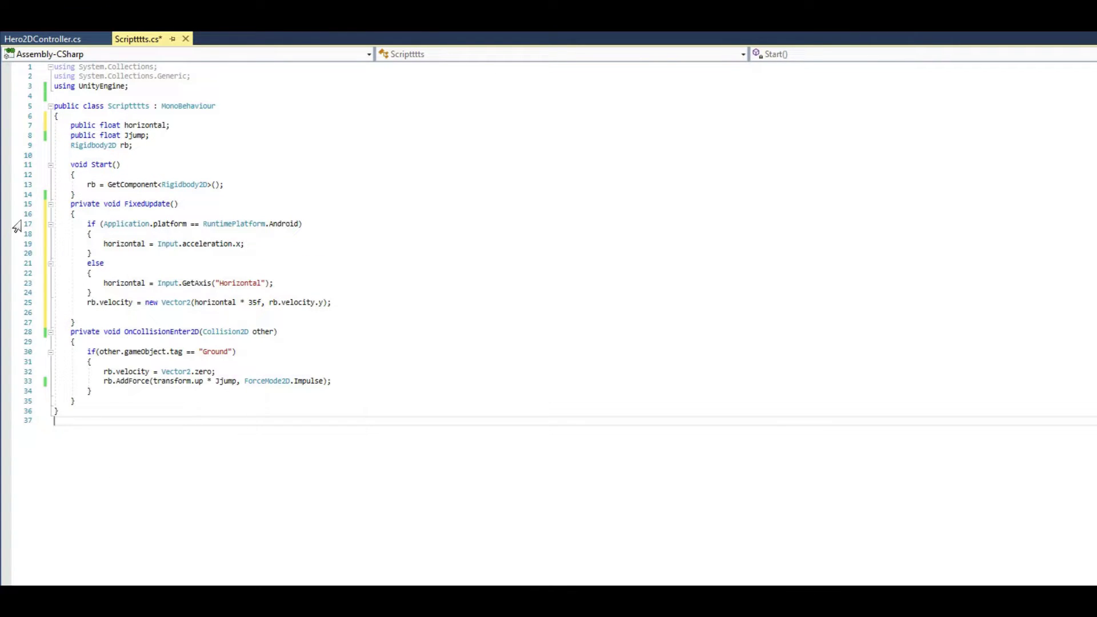
{"action": "left_click_drag", "start_coordinate": [17, 223], "coordinate": [19, 262]}
{"action": "left_click", "coordinate": [17, 283]}
{"action": "left_click", "coordinate": [220, 471]}
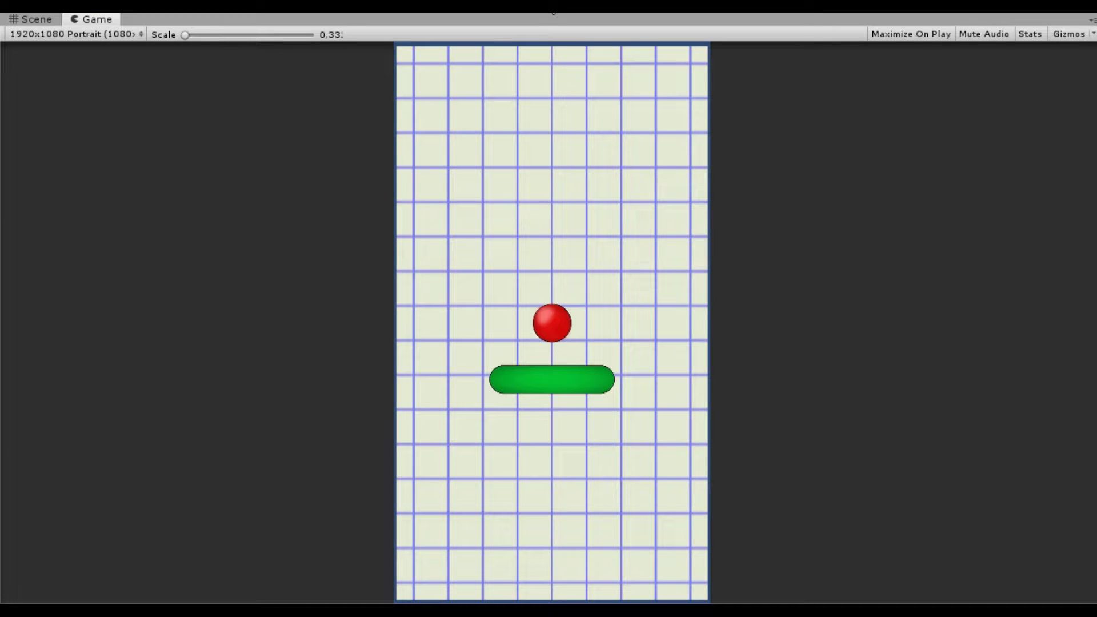
{"action": "key", "text": "ctrl+p"}
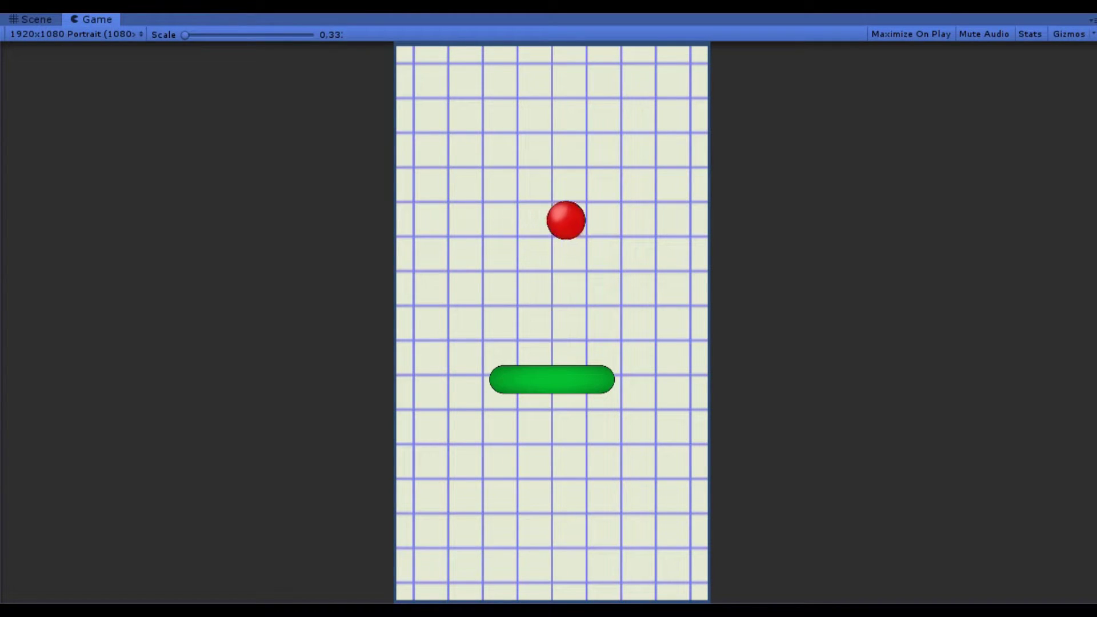
- Declare SpawnGgg and loop 10 times: random x in -1.7–1.7, y raised 2–4, Instantiate ggg
{"action": "type", "text": "gg = new V"}
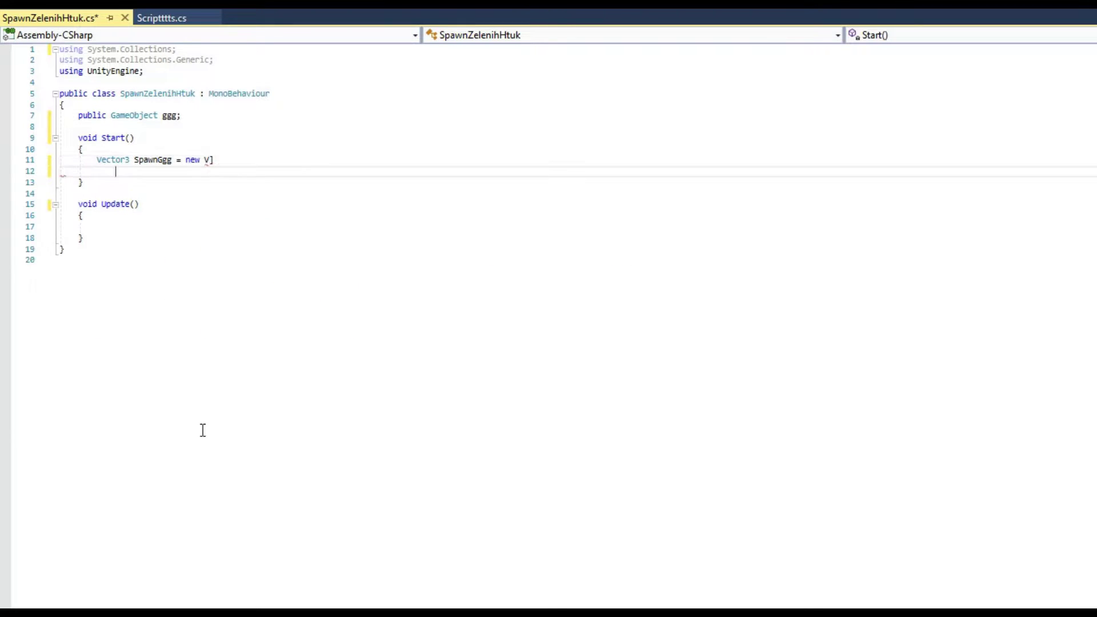
{"action": "type", "text": "ector3();"}
{"action": "key", "text": "Return"}
{"action": "key", "text": "Return"}
{"action": "type", "text": "for"}
{"action": "key", "text": "Tab"}
{"action": "key", "text": "Tab"}
{"action": "type", "text": "10"}
{"action": "key", "text": "Return"}
{"action": "type", "text": "SpawnGgg.x"}
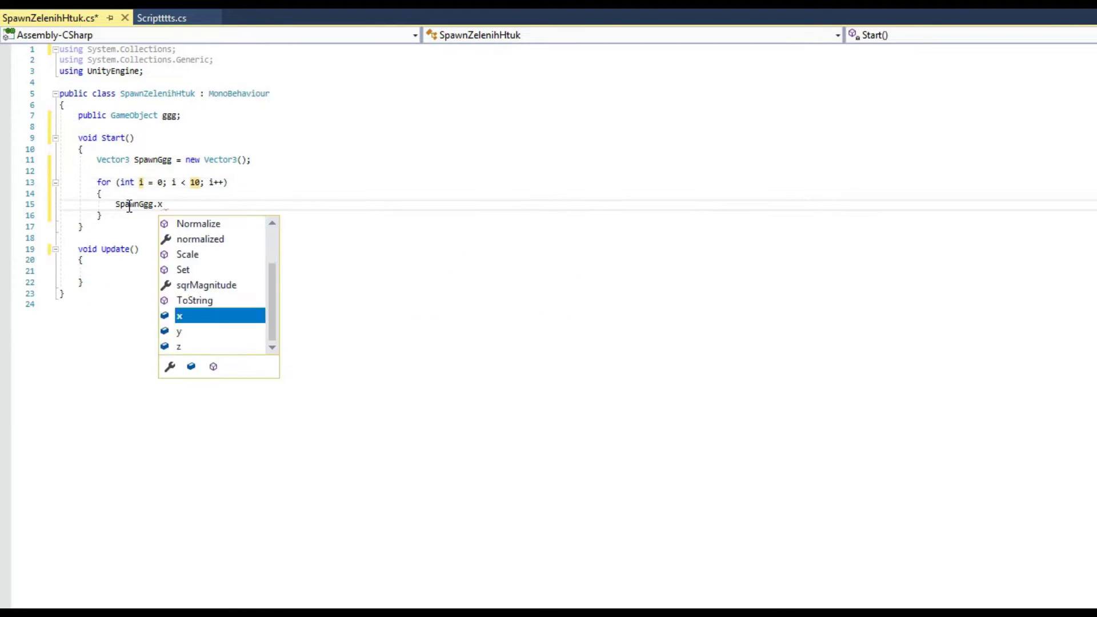
{"action": "type", "text": " = Random.Range(-1.7f, 1.7f);"}
{"action": "key", "text": "Return"}
{"action": "type", "text": "SpawnGgg.y"}
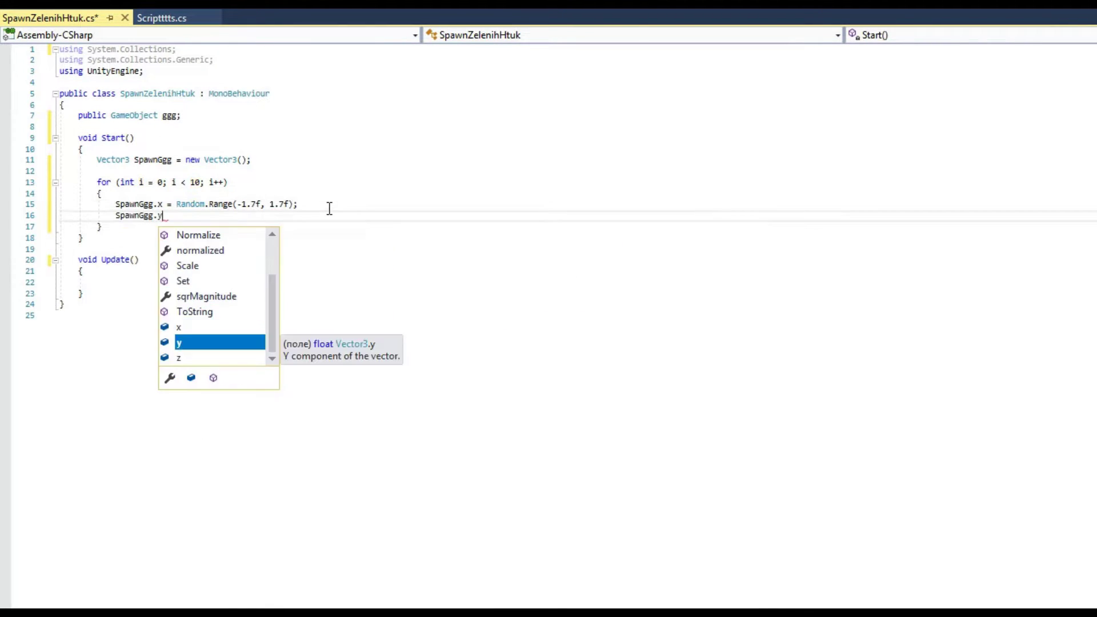
{"action": "type", "text": " += Random.Range(2f, 4f);"}
{"action": "key", "text": "Return"}
{"action": "key", "text": "Return"}
{"action": "type", "text": "Instantiate (ggg, S"}
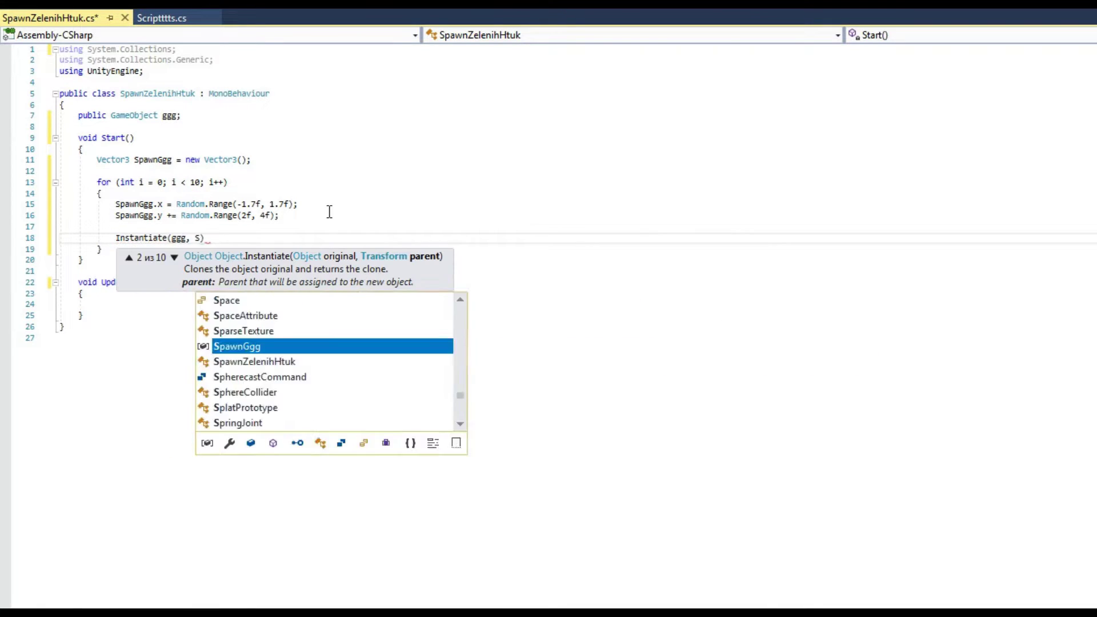
{"action": "type", "text": "pawnGgg, Quaternion.identity);"}
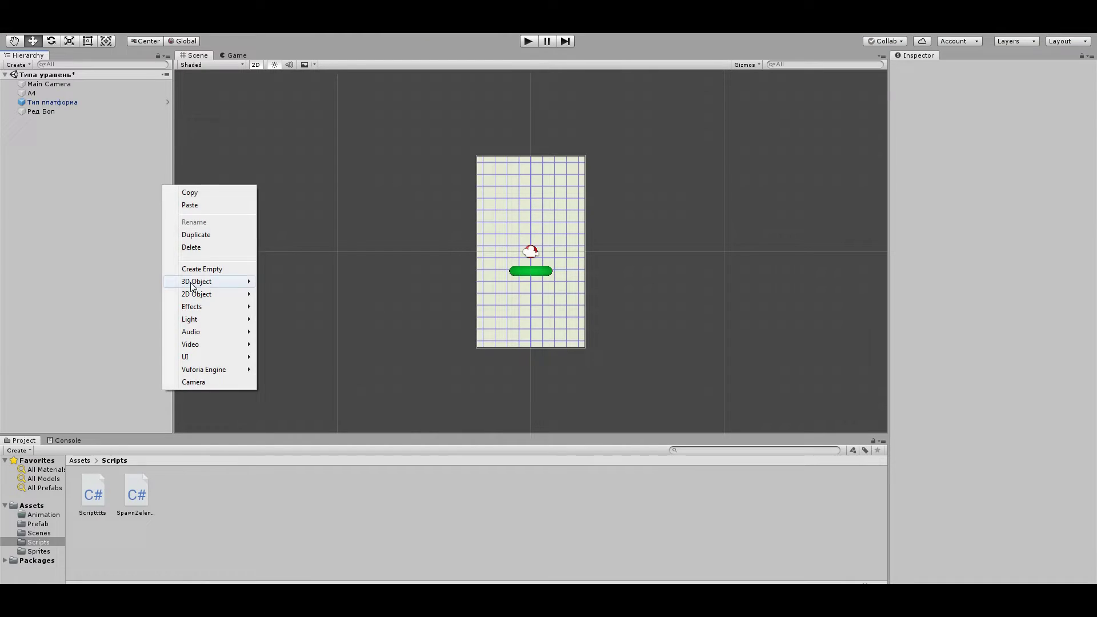
- Create the spawner object, assign the Тип платформа prefab, run the game, then add another empty object
{"action": "left_click", "coordinate": [202, 268]}
{"action": "left_click", "coordinate": [985, 69]}
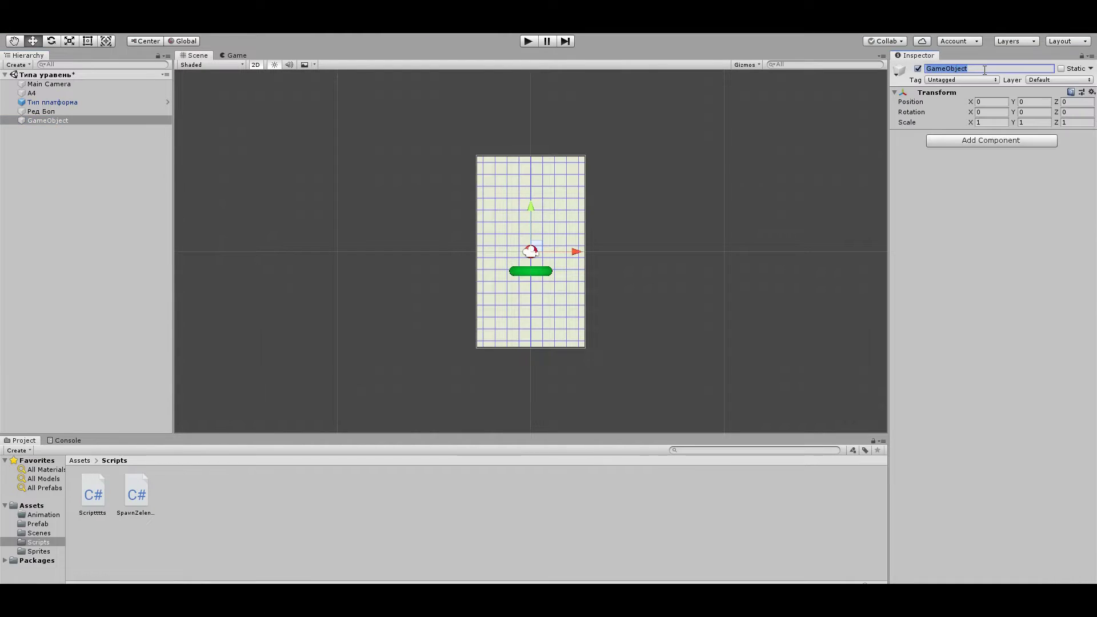
{"action": "type", "text": "Ну типкт"}
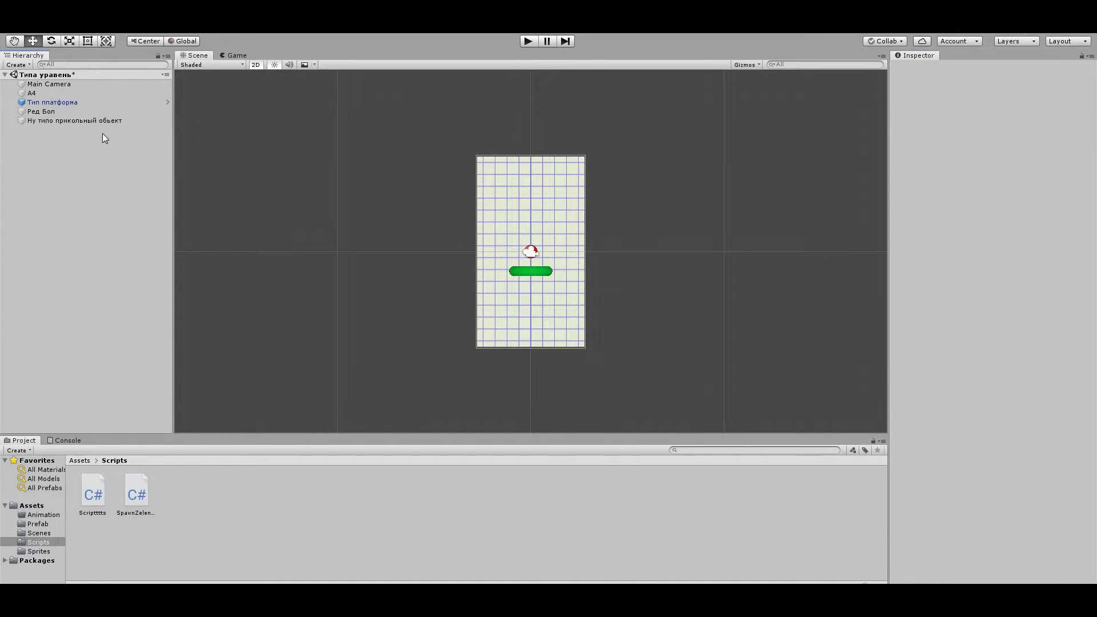
{"action": "double_click", "coordinate": [136, 491]}
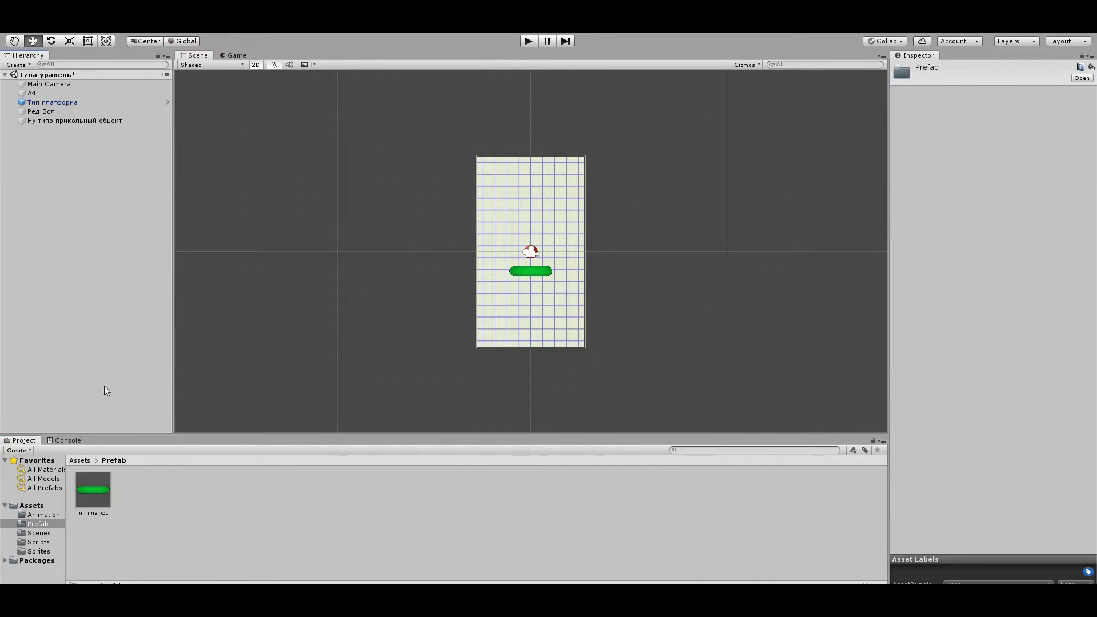
{"action": "left_click", "coordinate": [74, 121]}
{"action": "left_click_drag", "start_coordinate": [93, 490], "coordinate": [1026, 155]}
{"action": "left_click", "coordinate": [528, 41]}
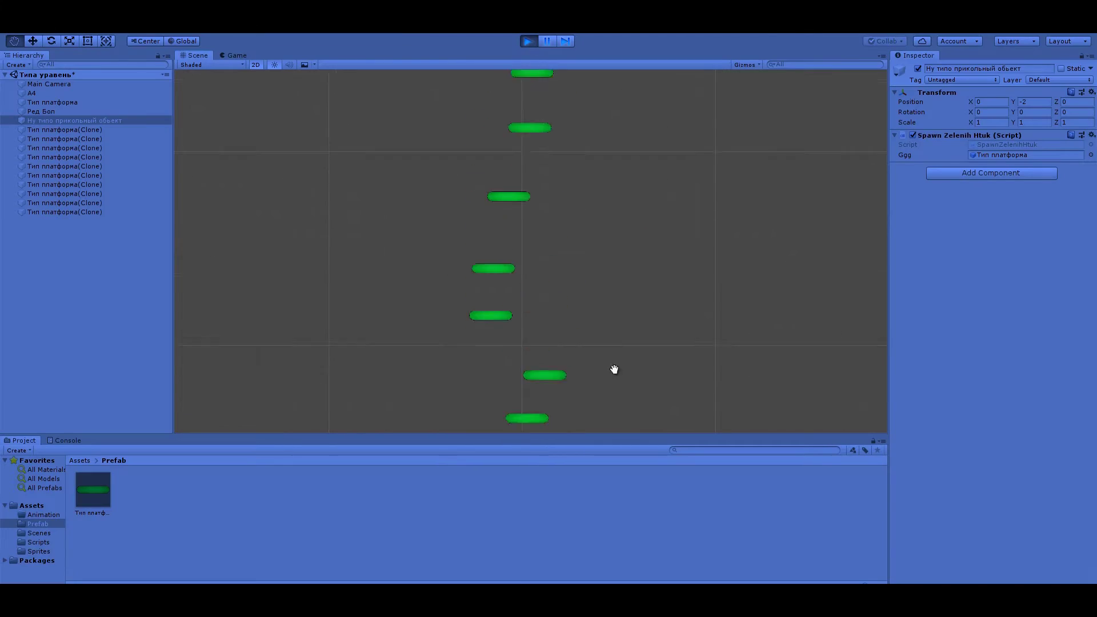
{"action": "right_click", "coordinate": [93, 210]}
{"action": "left_click", "coordinate": [147, 292]}
- Name the object Over; add a Box Collider 2D (width 14.06, offset -3.56) and kinematic Rigidbody 2D
{"action": "left_click", "coordinate": [975, 60]}
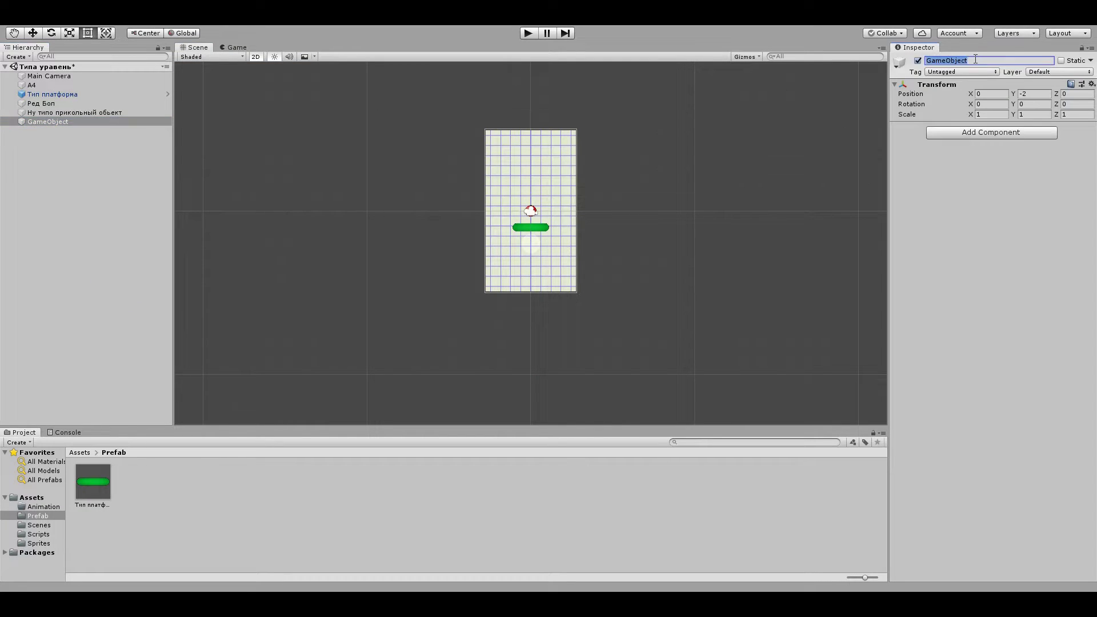
{"action": "type", "text": "Over"}
{"action": "left_click", "coordinate": [1002, 134]}
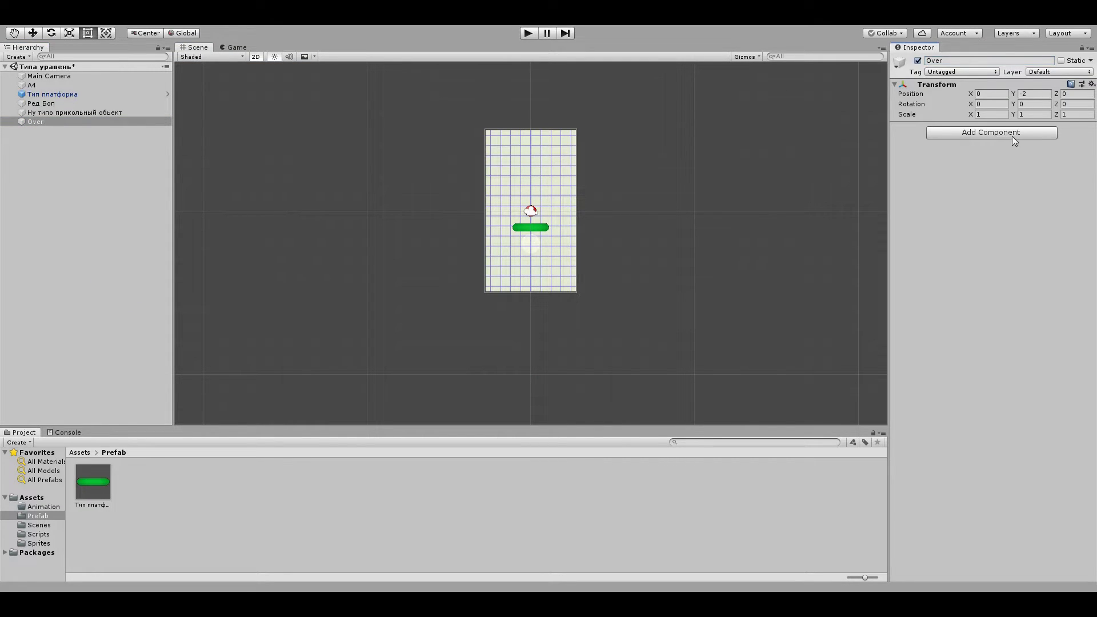
{"action": "left_click", "coordinate": [1018, 178]}
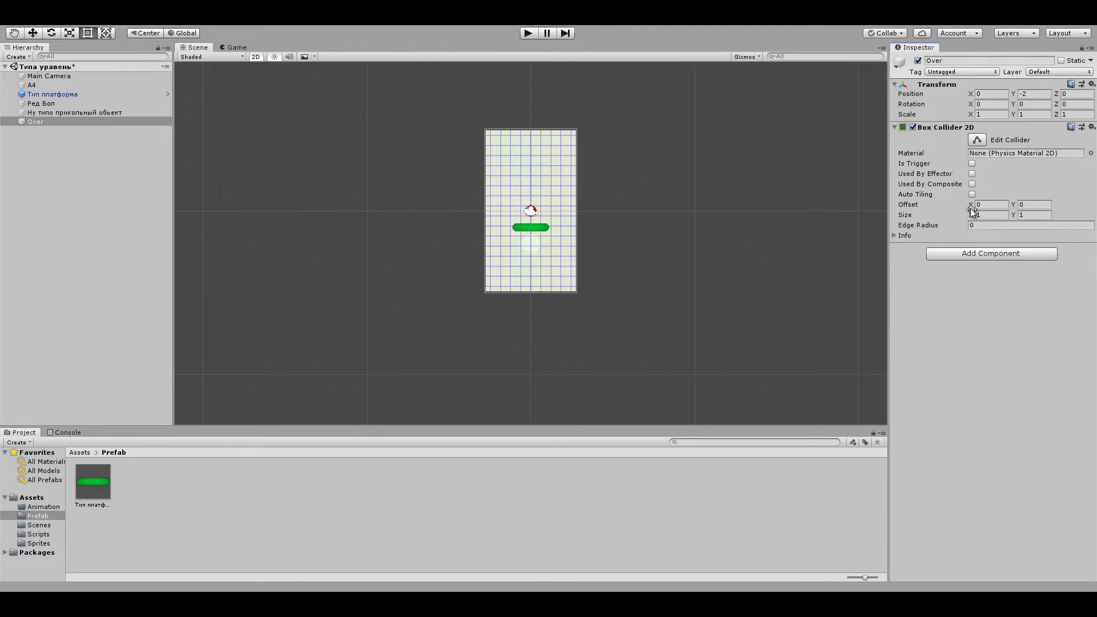
{"action": "left_click_drag", "start_coordinate": [974, 211], "coordinate": [140, 222]}
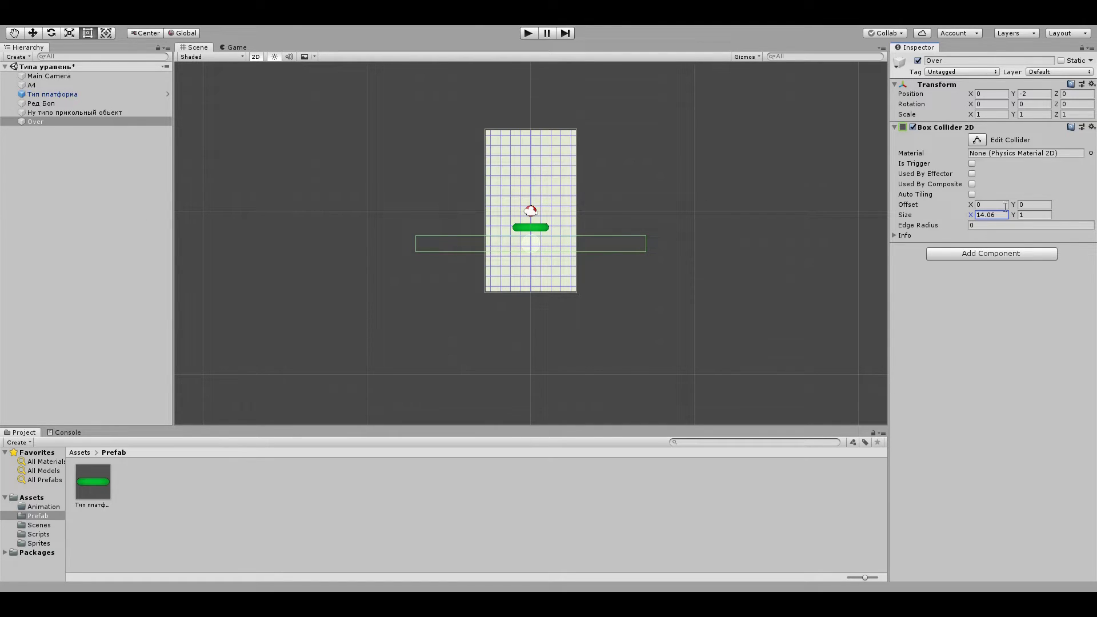
{"action": "left_click_drag", "start_coordinate": [1014, 205], "coordinate": [948, 214]}
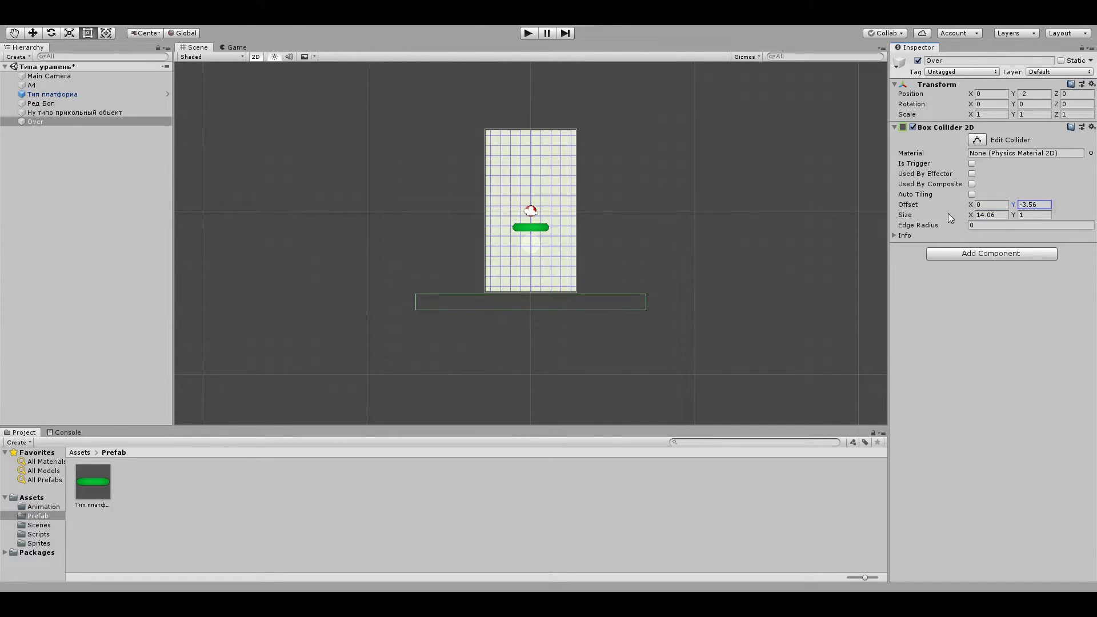
{"action": "left_click", "coordinate": [991, 253]}
{"action": "type", "text": "rig"}
{"action": "left_click", "coordinate": [971, 297]}
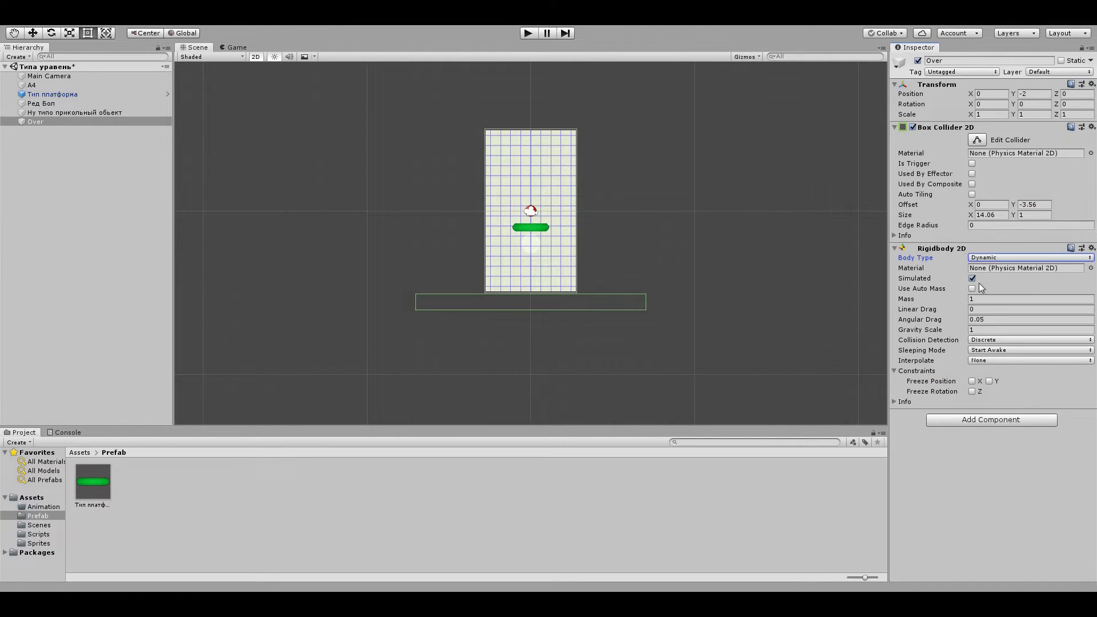
{"action": "left_click", "coordinate": [1006, 258]}
{"action": "left_click", "coordinate": [986, 273]}
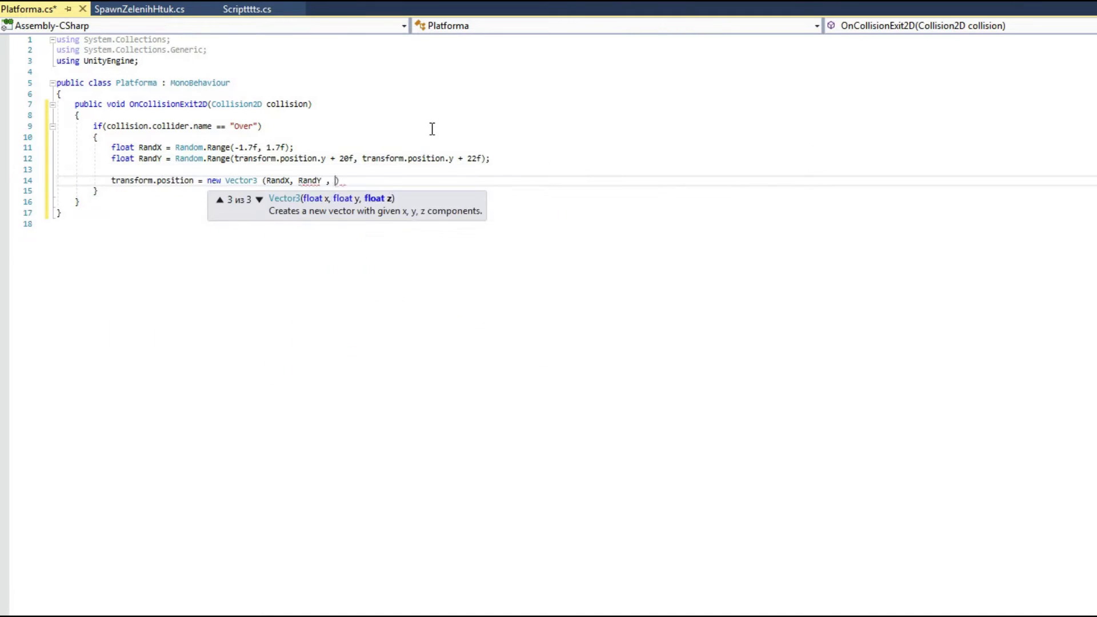
- Finish and save Platforma, attach it to the platform prefab, then run the game from the scene
{"action": "type", "text": "0);"}
{"action": "key", "text": "ctrl+s"}
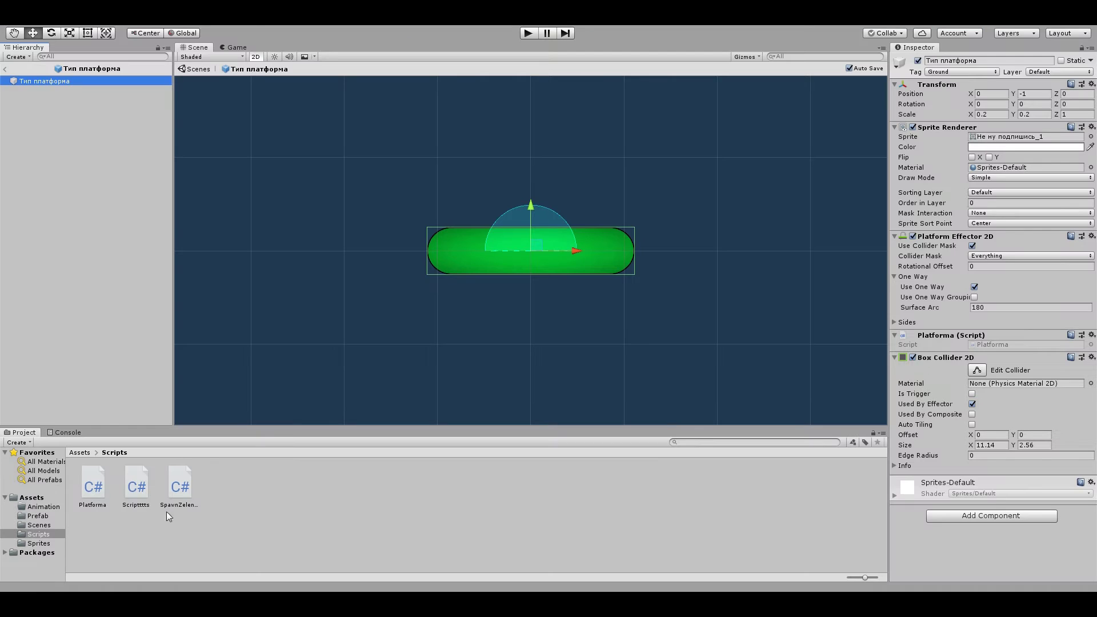
{"action": "left_click_drag", "start_coordinate": [97, 489], "coordinate": [973, 543]}
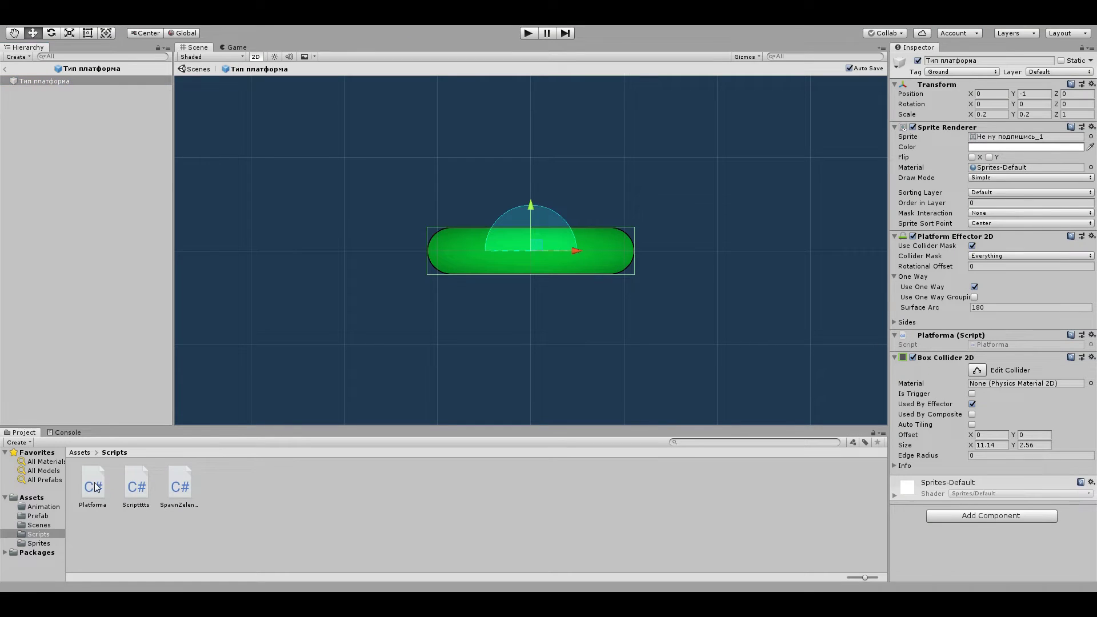
{"action": "left_click", "coordinate": [183, 69]}
{"action": "left_click", "coordinate": [528, 33]}
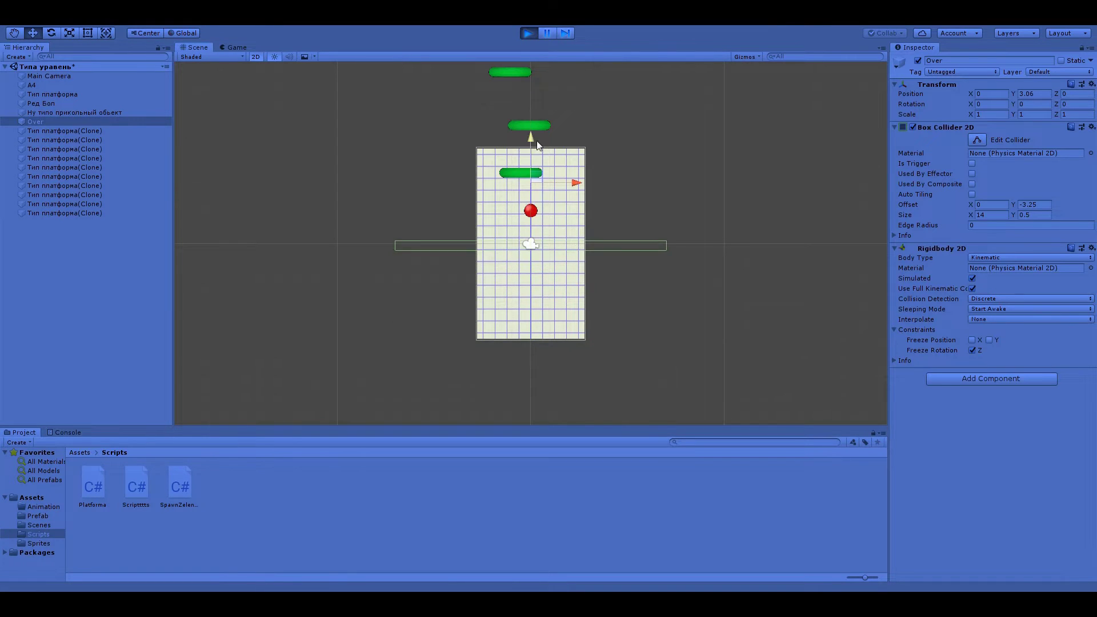
{"action": "mouse_move", "coordinate": [537, 145]}
{"action": "middle_mouse_down"}
{"action": "mouse_move", "coordinate": [529, 276]}
{"action": "mouse_move", "coordinate": [517, 250]}
{"action": "mouse_move", "coordinate": [488, 321]}
{"action": "mouse_move", "coordinate": [496, 349]}
{"action": "middle_mouse_up"}
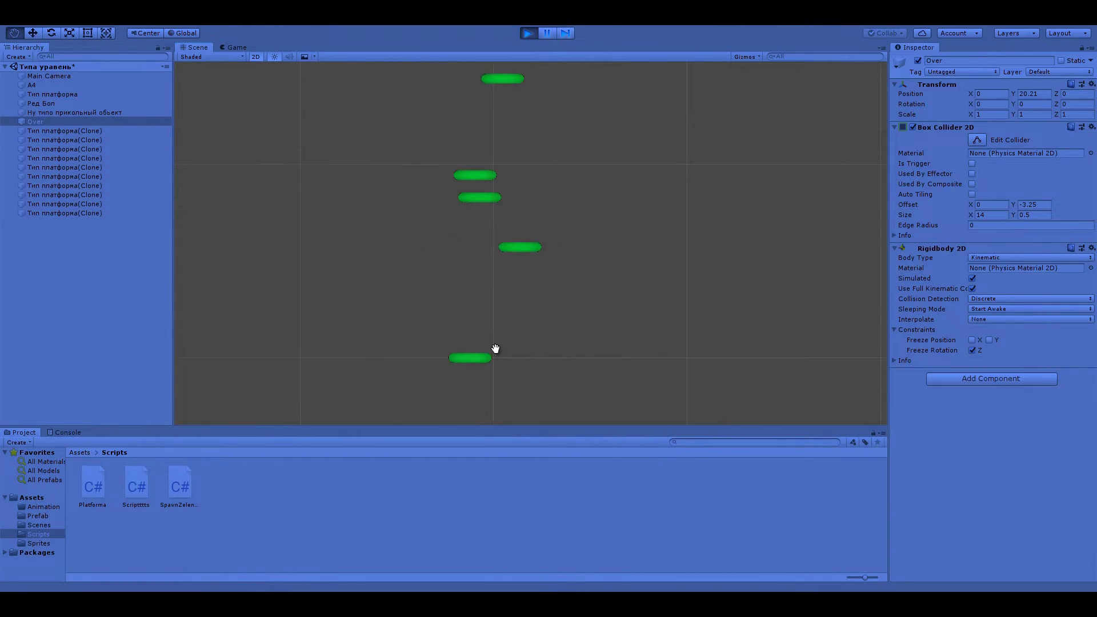
- Stop the game and create a side trigger with a 1×11 Box Collider 2D at X -5
{"action": "key", "text": "ctrl+p"}
{"action": "right_click", "coordinate": [36, 193]}
{"action": "left_click", "coordinate": [91, 269]}
{"action": "left_click", "coordinate": [989, 60]}
{"action": "type", "text": "R"}
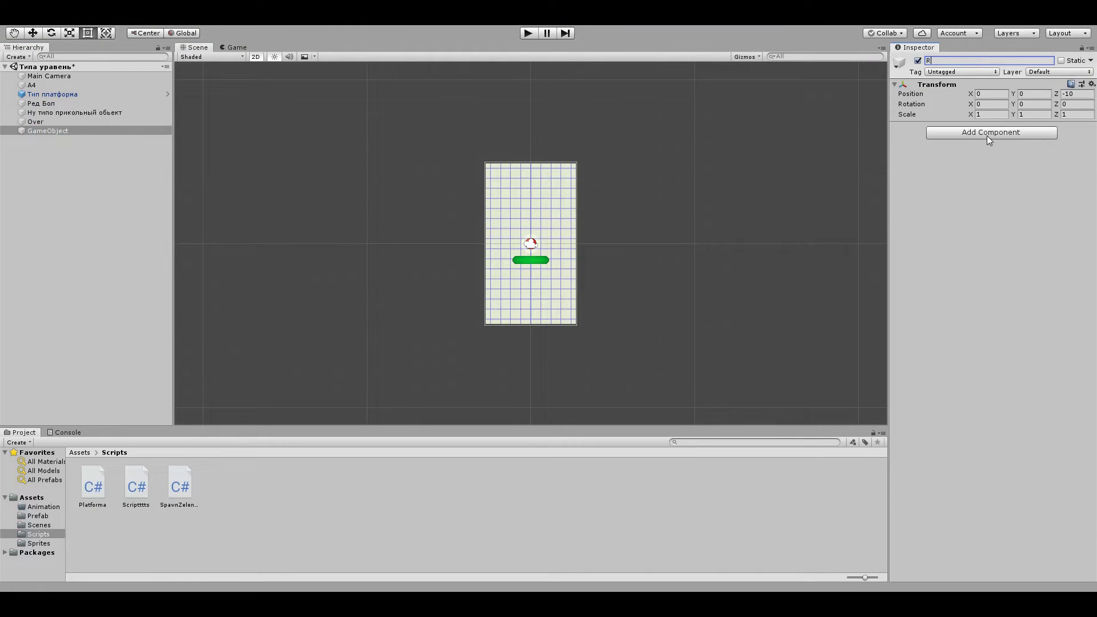
{"action": "left_click", "coordinate": [989, 133]}
{"action": "left_click", "coordinate": [985, 173]}
{"action": "type", "text": "1"}
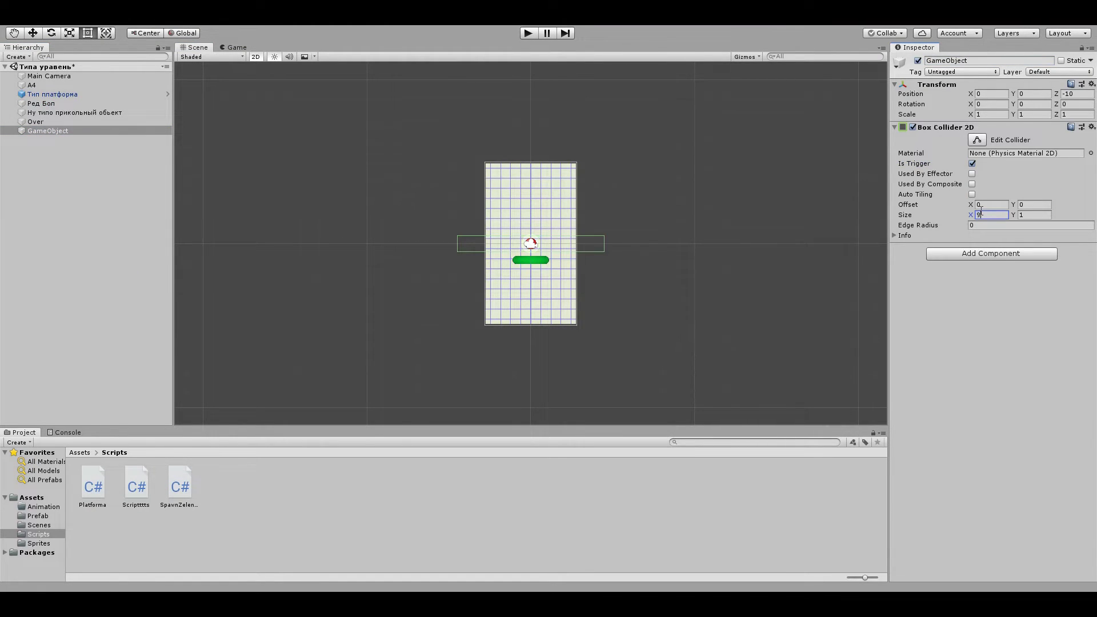
{"action": "key", "text": "BackSpace"}
{"action": "key", "text": "Tab"}
{"action": "type", "text": "11"}
{"action": "key", "text": "Return"}
{"action": "key", "text": "w"}
{"action": "mouse_move", "coordinate": [532, 236]}
{"action": "left_mouse_down"}
{"action": "mouse_move", "coordinate": [450, 236]}
{"action": "mouse_move", "coordinate": [655, 250]}
{"action": "left_mouse_up"}
- Duplicate the side trigger for the opposite wall and rename one copy R
{"action": "key", "text": "ctrl+d"}
{"action": "key", "text": "ctrl+d"}
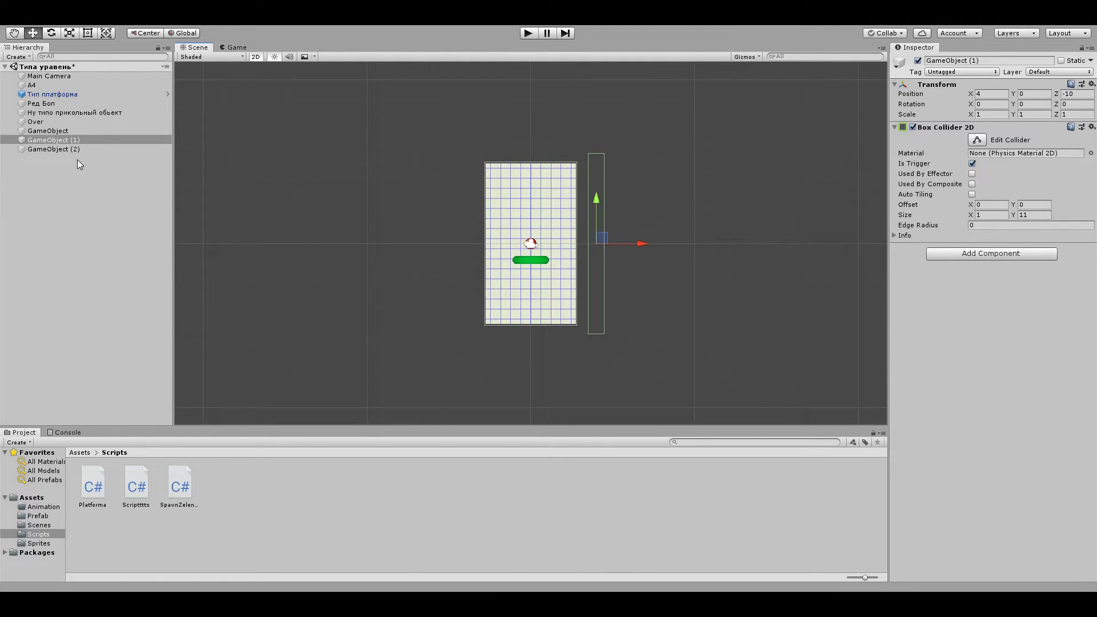
{"action": "left_click", "coordinate": [48, 131]}
{"action": "key", "text": "F2"}
{"action": "type", "text": "R"}
{"action": "key", "text": "Return"}
{"action": "left_click", "coordinate": [54, 140]}
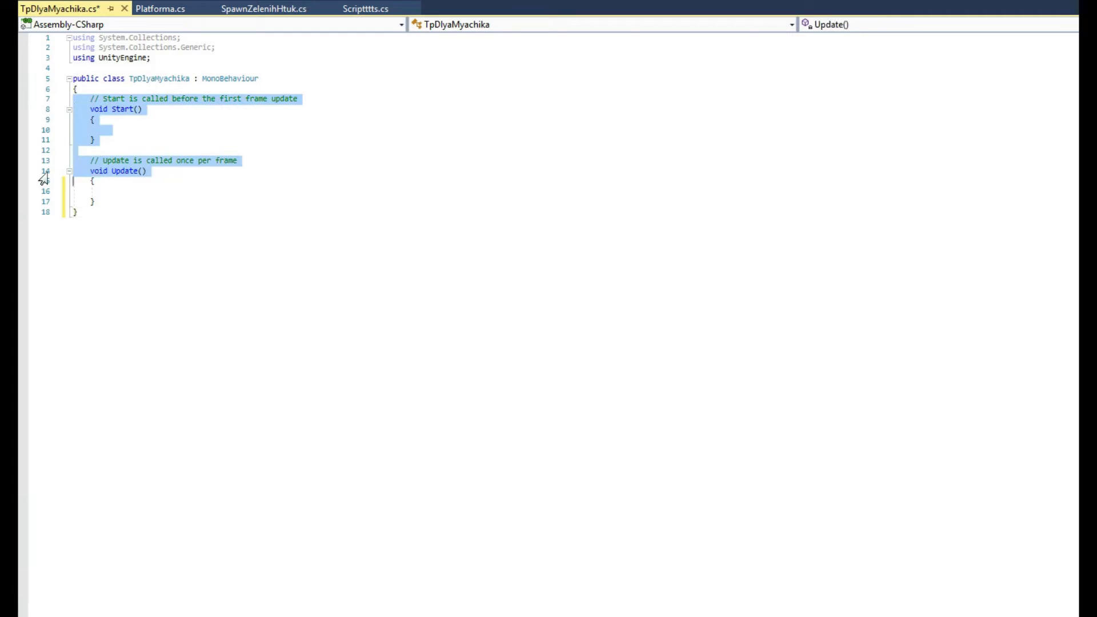
{"action": "key", "text": "Delete"}
- Add an OnTriggerEnter2D handler that moves a Player-tagged object to x -3.15f when touching R
{"action": "type", "text": "void OnT"}
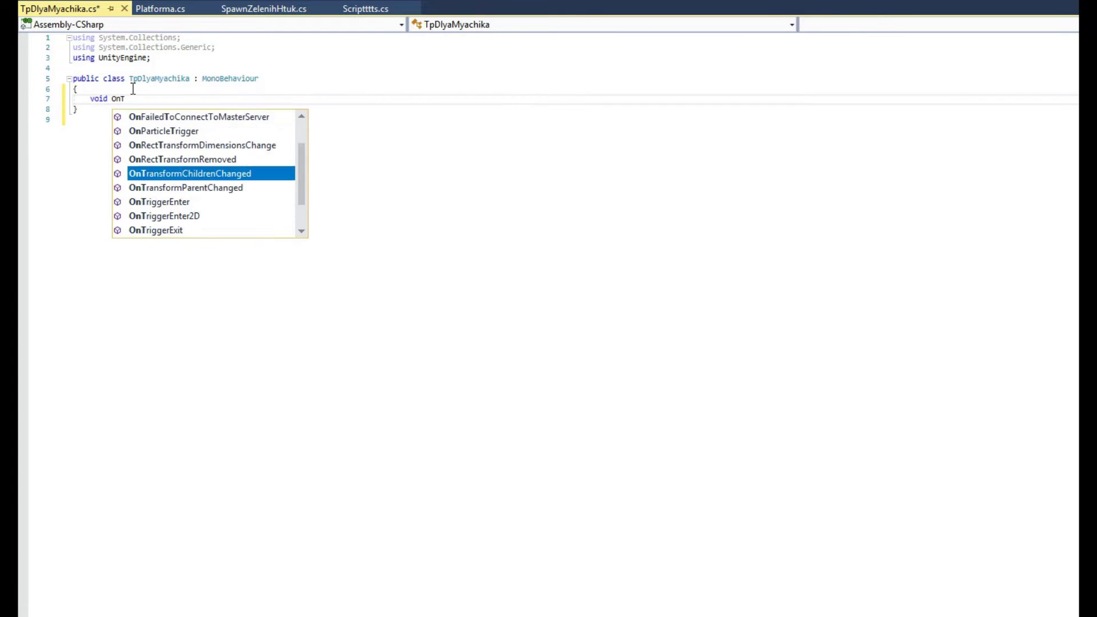
{"action": "key", "text": "Return"}
{"action": "type", "text": "other"}
{"action": "key", "text": "Return"}
{"action": "left_click", "coordinate": [109, 119]}
{"action": "type", "text": "if()"}
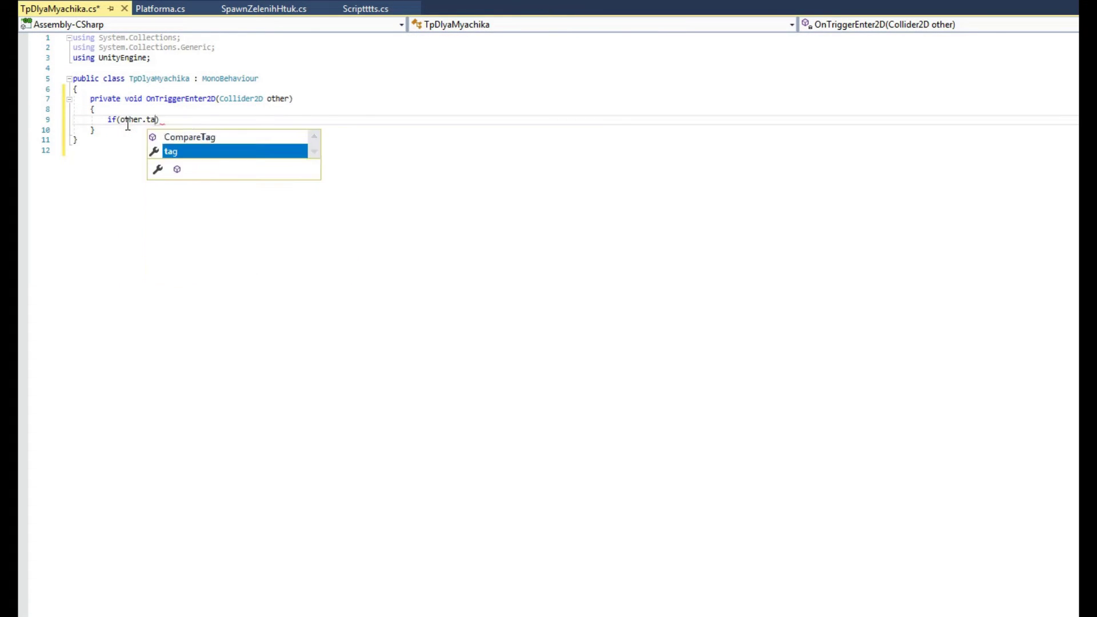
{"action": "type", "text": "other.tag == \"Player\""}
{"action": "left_click", "coordinate": [255, 123]}
{"action": "key", "text": "Return"}
{"action": "type", "text": "{"}
{"action": "key", "text": "Return"}
{"action": "type", "text": "if(name == \"R\")"}
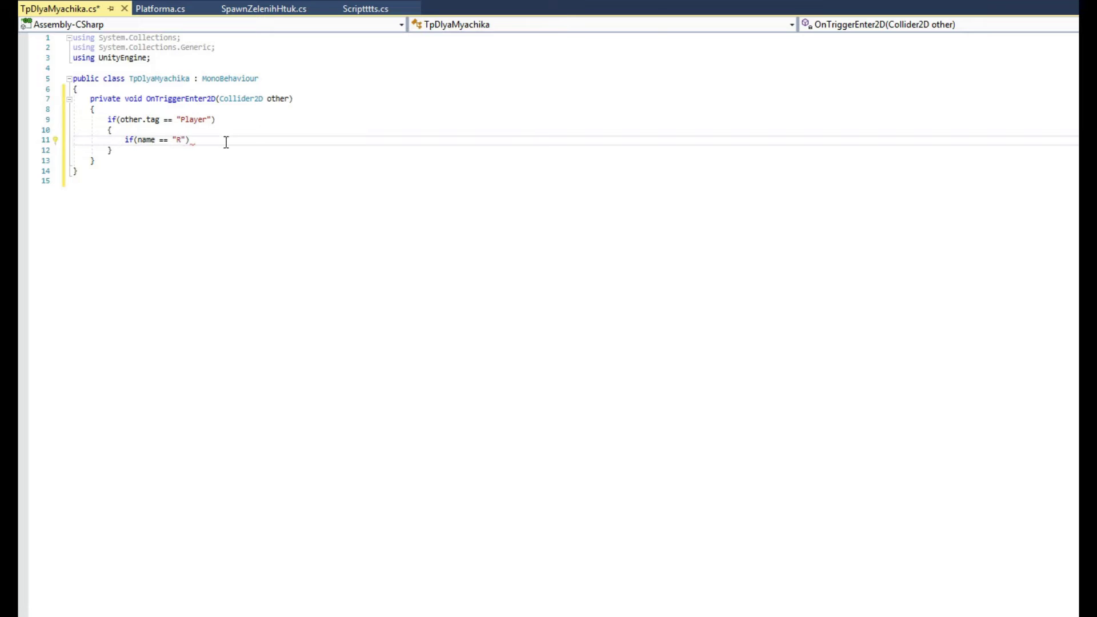
{"action": "key", "text": "Return"}
{"action": "type", "text": "{"}
{"action": "key", "text": "Return"}
{"action": "type", "text": "ot"}
{"action": "type", "text": "her.gameObject.transform.position = new V"}
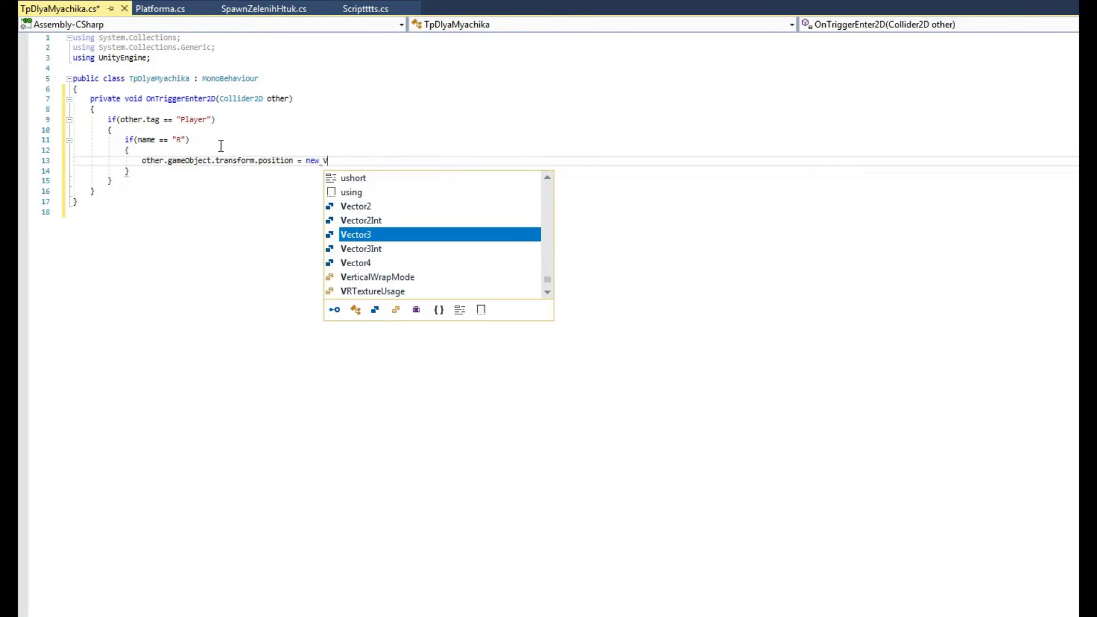
{"action": "type", "text": "ector3(-3.15, other.gameObject).transform.position.y"}
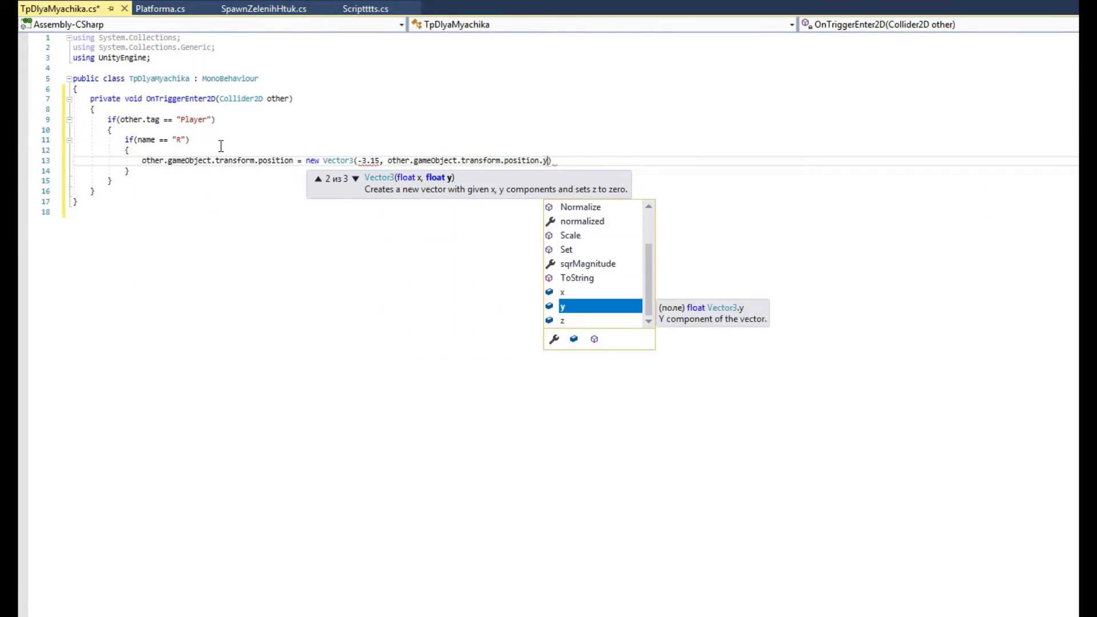
{"action": "type", "text": ", 0f);"}
{"action": "left_click", "coordinate": [379, 161]}
{"action": "type", "text": "f"}
- Duplicate the R block for wall L with position 3.15f, and save TpDlyaMyachika
{"action": "left_click_drag", "start_coordinate": [74, 140], "coordinate": [44, 174]}
{"action": "key", "text": "ctrl+c"}
{"action": "key", "text": "ctrl+v"}
{"action": "type", "text": "L"}
{"action": "left_click", "coordinate": [361, 201]}
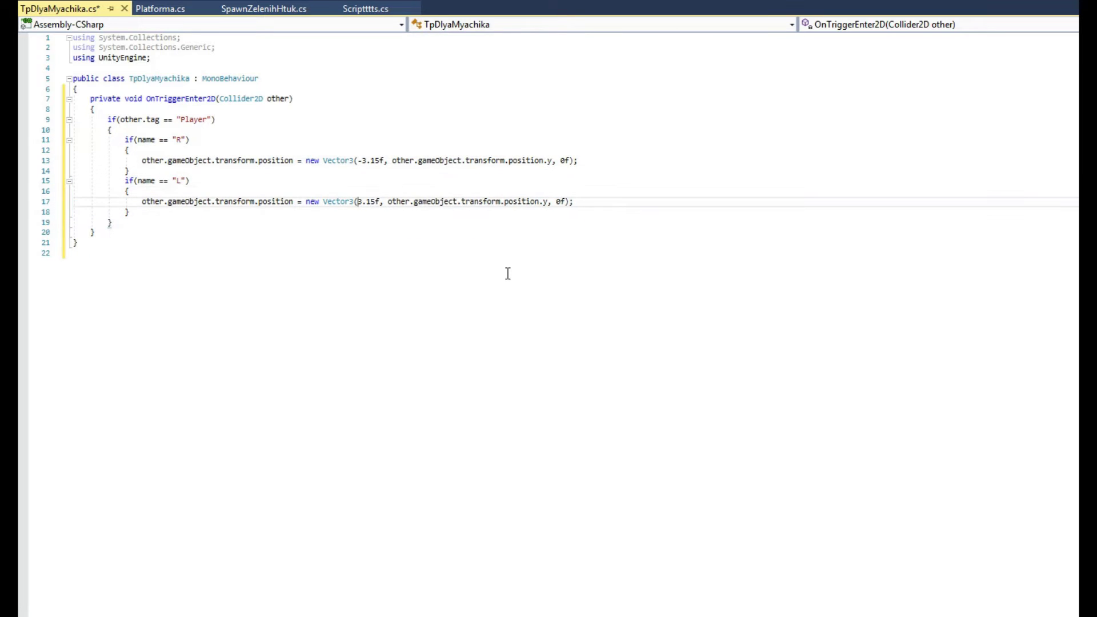
{"action": "key", "text": "BackSpace"}
{"action": "left_click", "coordinate": [507, 274]}
{"action": "key", "text": "ctrl+s"}
{"action": "key", "text": "alt+Tab"}
- Attach TpDlyaMyachika to the R and L triggers and tag Ред Бол as Player
{"action": "left_click_drag", "start_coordinate": [216, 482], "coordinate": [991, 286]}
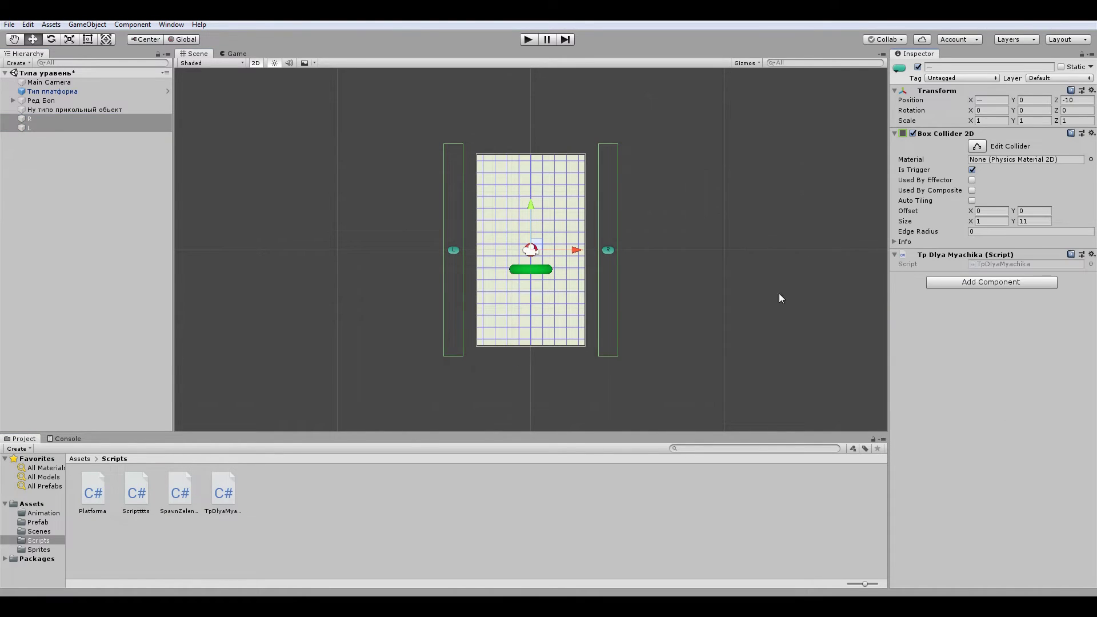
{"action": "left_click", "coordinate": [41, 101]}
{"action": "left_click", "coordinate": [960, 78]}
{"action": "left_click", "coordinate": [970, 162]}
- Play the game, steering the ball left to test the side wrap, then stop
{"action": "left_click", "coordinate": [528, 40]}
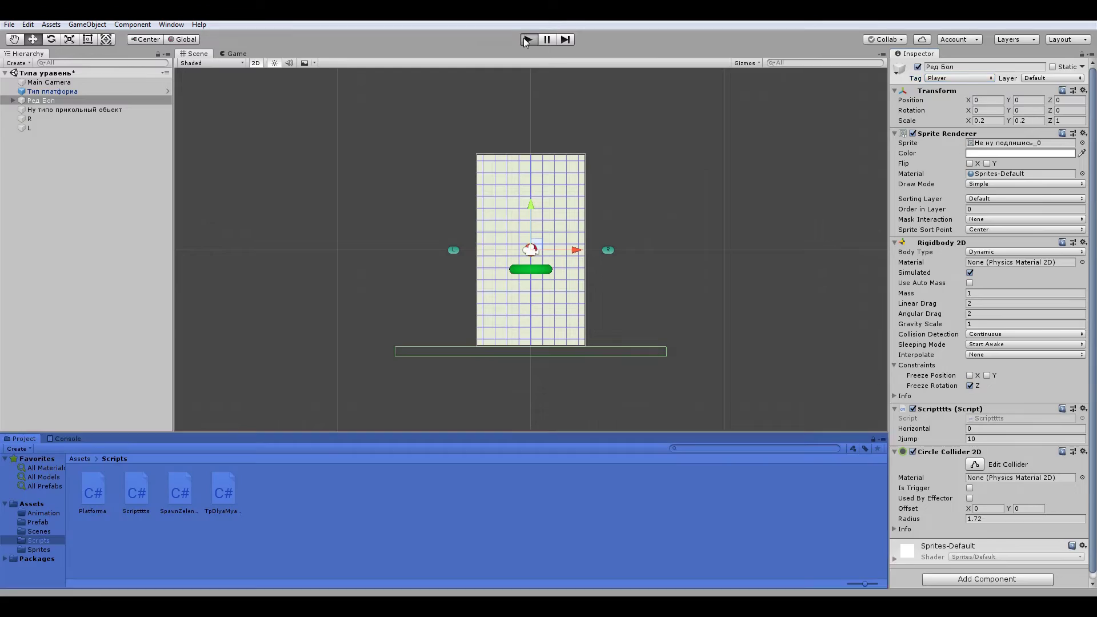
{"action": "key", "text": "Left"}
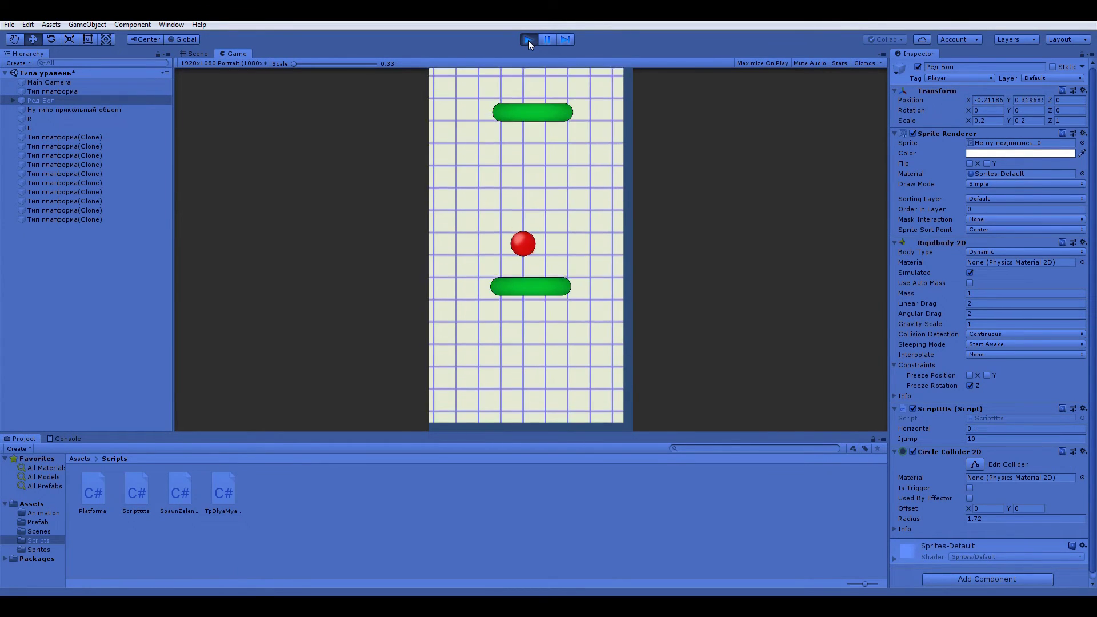
{"action": "left_click", "coordinate": [529, 40]}
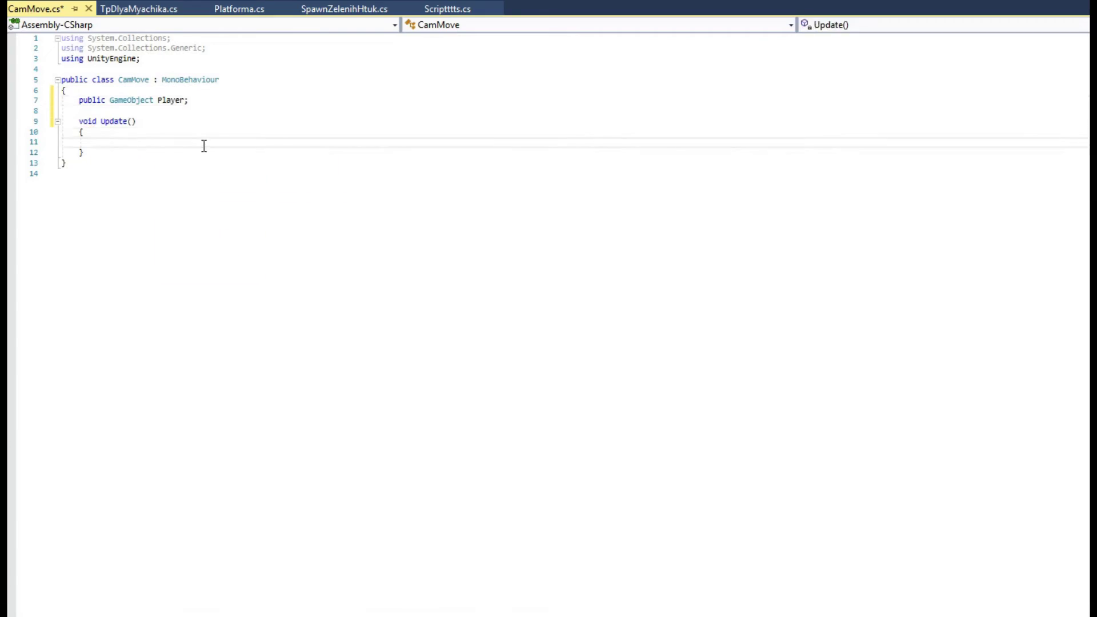
- Set the camera's position to its own X and Z with Player's Y in CamMove's Update, and save
{"action": "type", "text": "transform.position = new Vector3 (transform.position.x , Player.transform.position.y,transform.position.z);"}
{"action": "key", "text": "ctrl+s"}
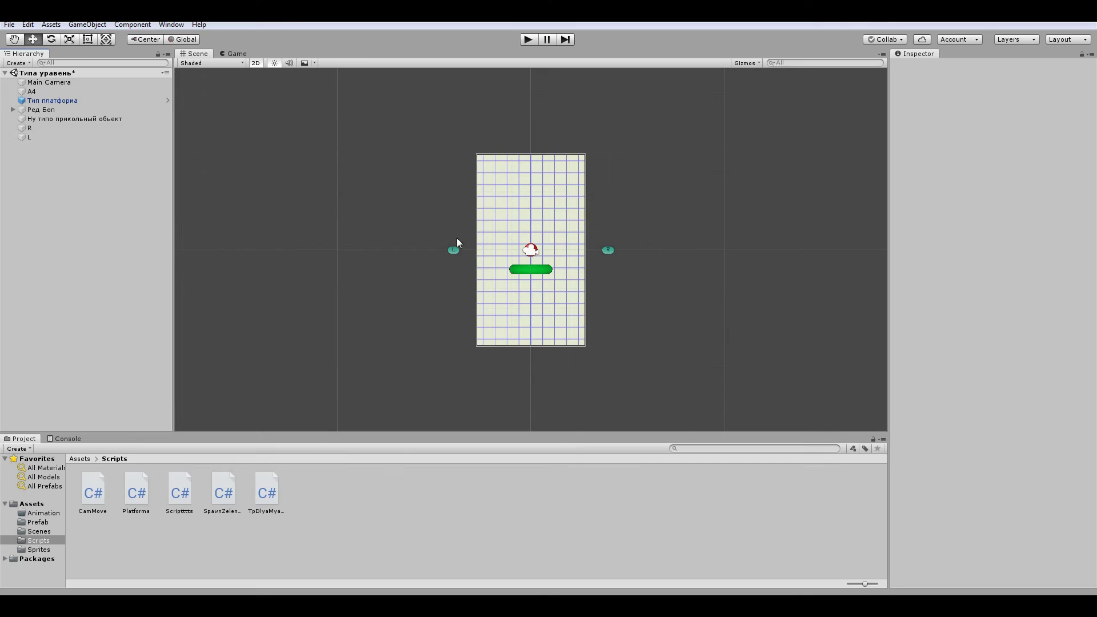
- Attach CamMove to Main Camera, A4, R and L with Ред Бол as Player, then play-test
{"action": "left_click", "coordinate": [56, 82]}
{"action": "left_click", "coordinate": [50, 127], "text": "ctrl"}
{"action": "left_click", "coordinate": [49, 137], "text": "ctrl"}
{"action": "left_click_drag", "start_coordinate": [93, 493], "coordinate": [992, 163]}
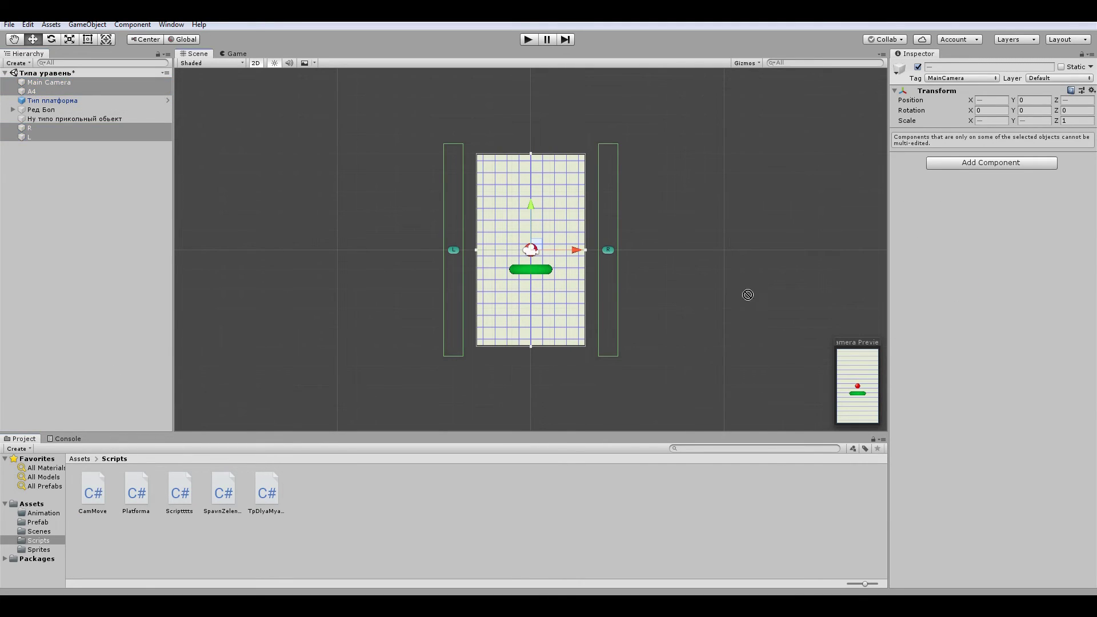
{"action": "left_click_drag", "start_coordinate": [41, 109], "coordinate": [989, 160]}
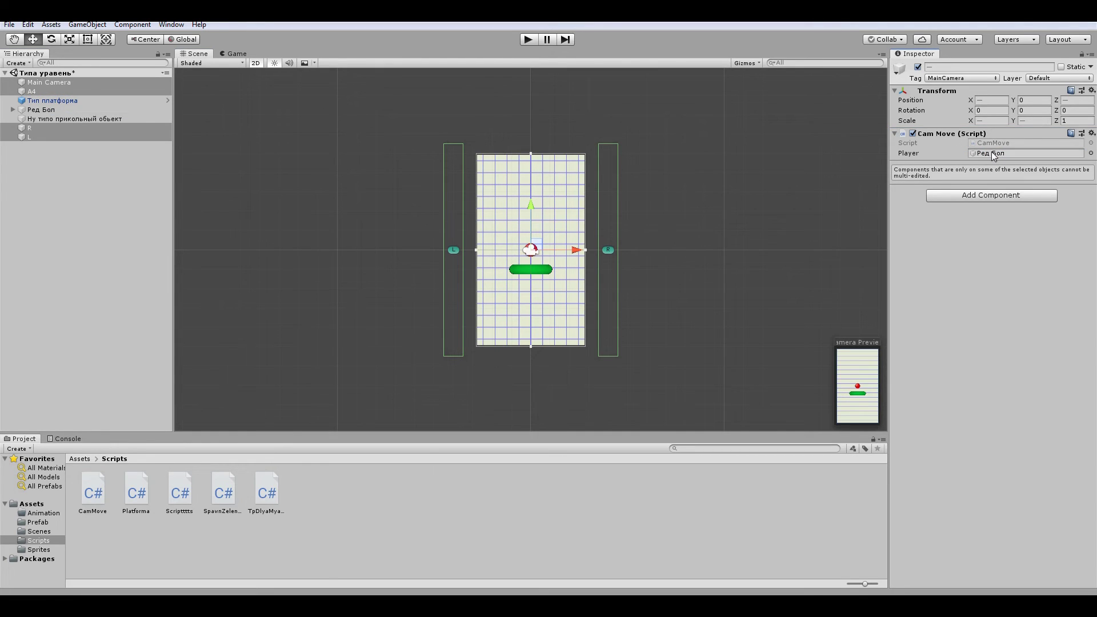
{"action": "key", "text": "ctrl+p"}
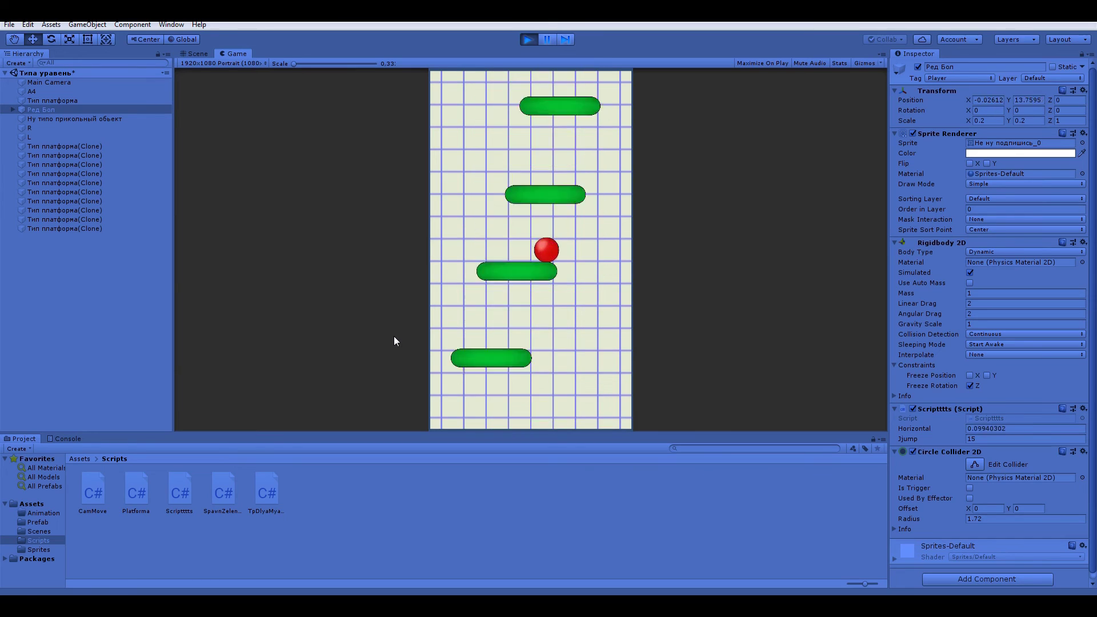
{"action": "key", "text": "Left"}
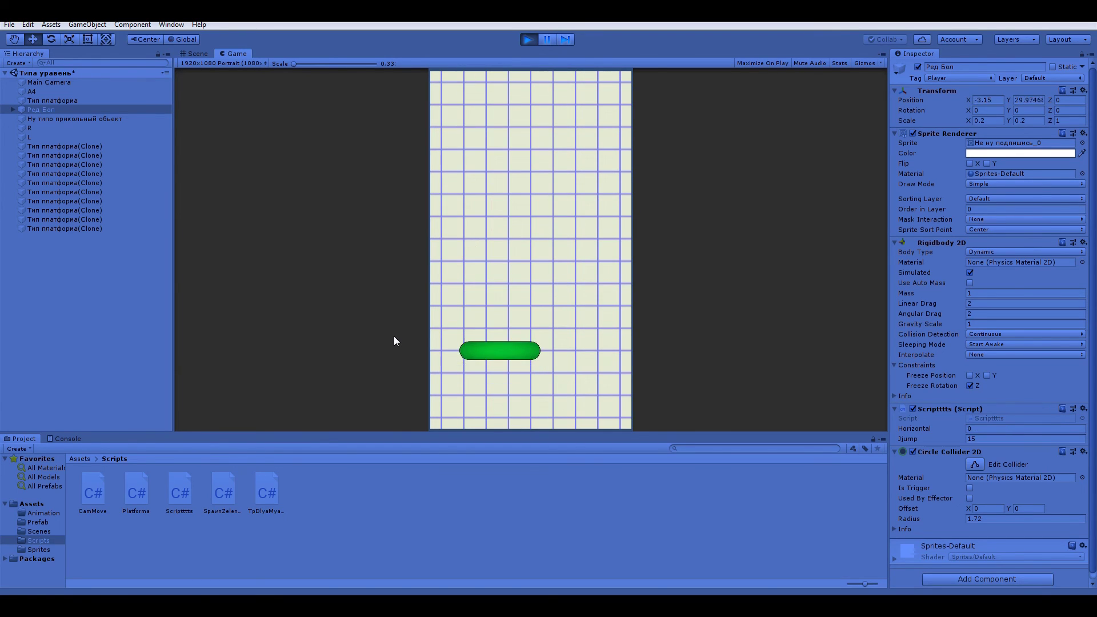